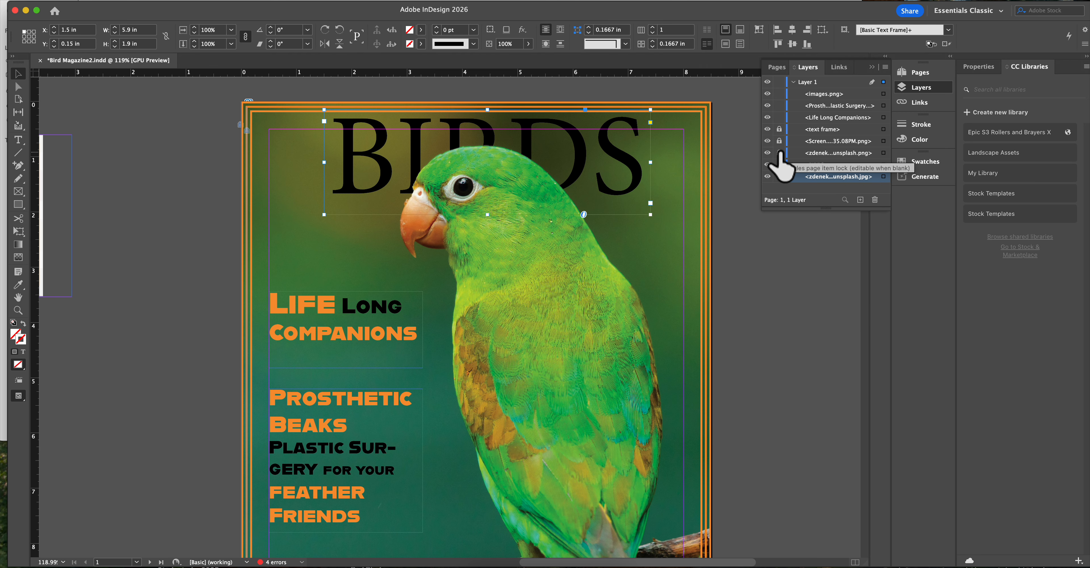
- Try to shift the parrot cutout sideways over the cover background, and undo the moves
left_click(546, 326)
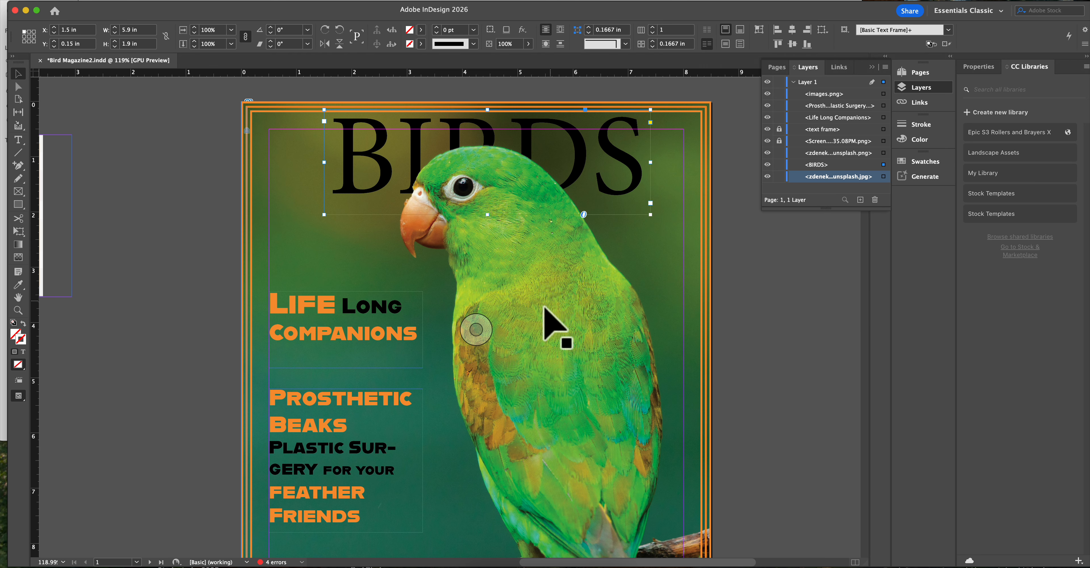
left_click_drag(542, 321, 569, 339)
left_click_drag(576, 340, 555, 341)
left_click_drag(562, 340, 553, 339)
key("super+z")
key("super+z")
key("super+z")
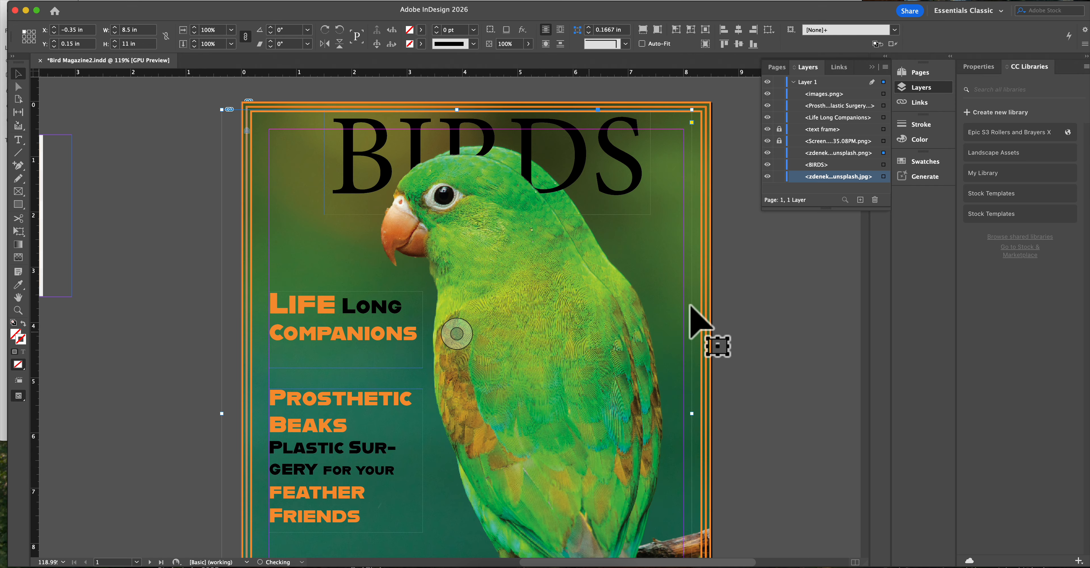
key("super+z")
key("super+z")
key("super+z")
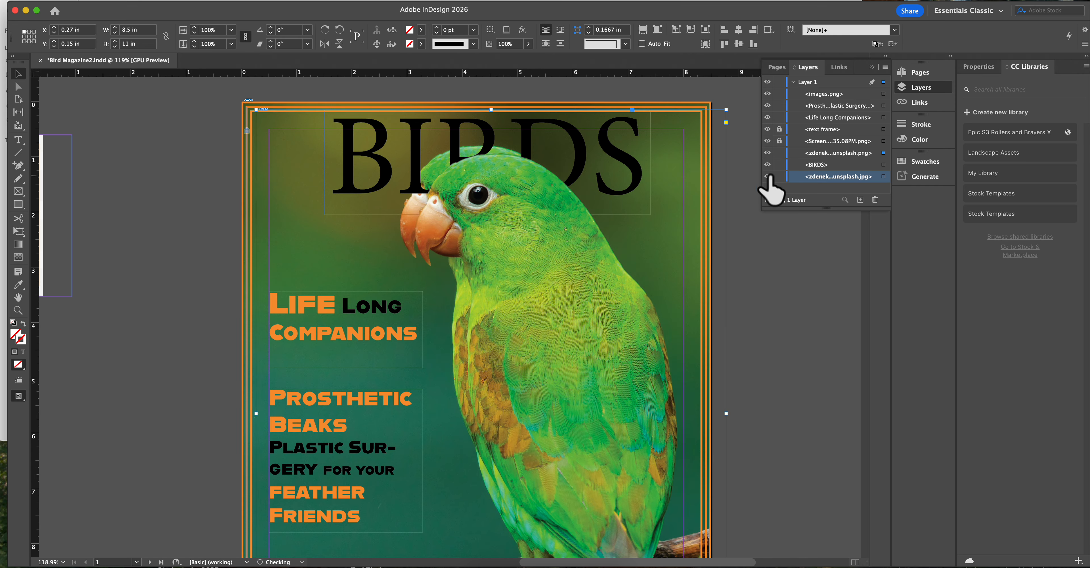
- Hide the parrot JPG, the cutout PNG and the BIRDS title, and show them one by one from background to front to examine the stacking
left_click(767, 176)
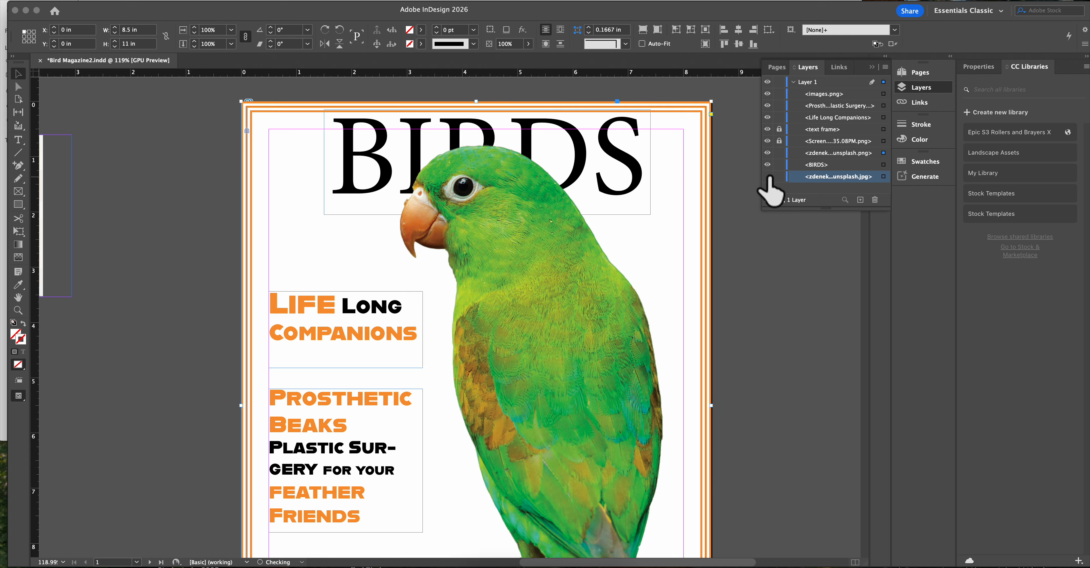
left_click(768, 177)
left_click(768, 177)
left_click_drag(768, 153, 767, 165)
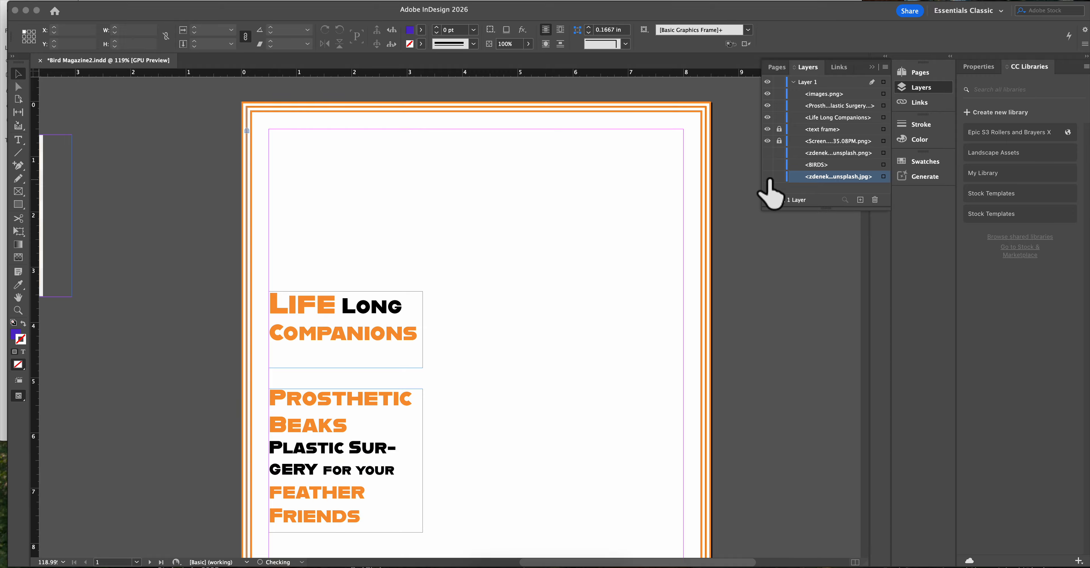
left_click(768, 177)
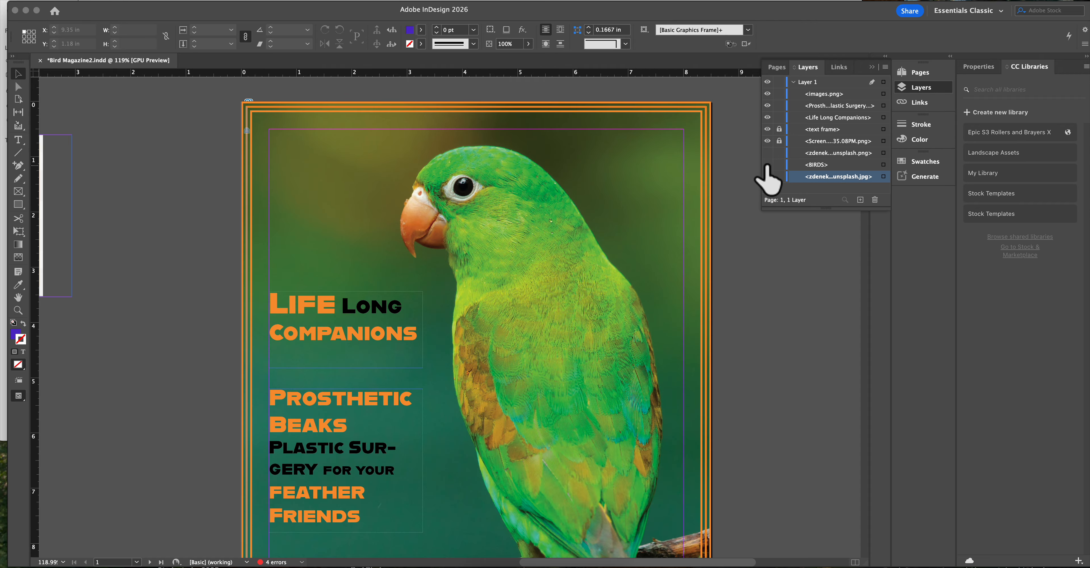
left_click(767, 165)
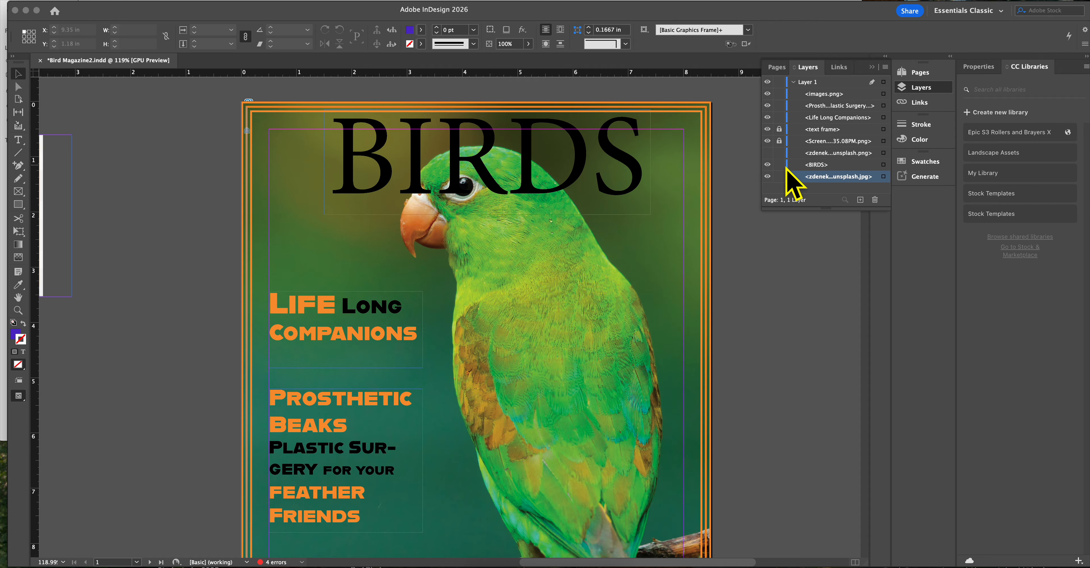
left_click(768, 153)
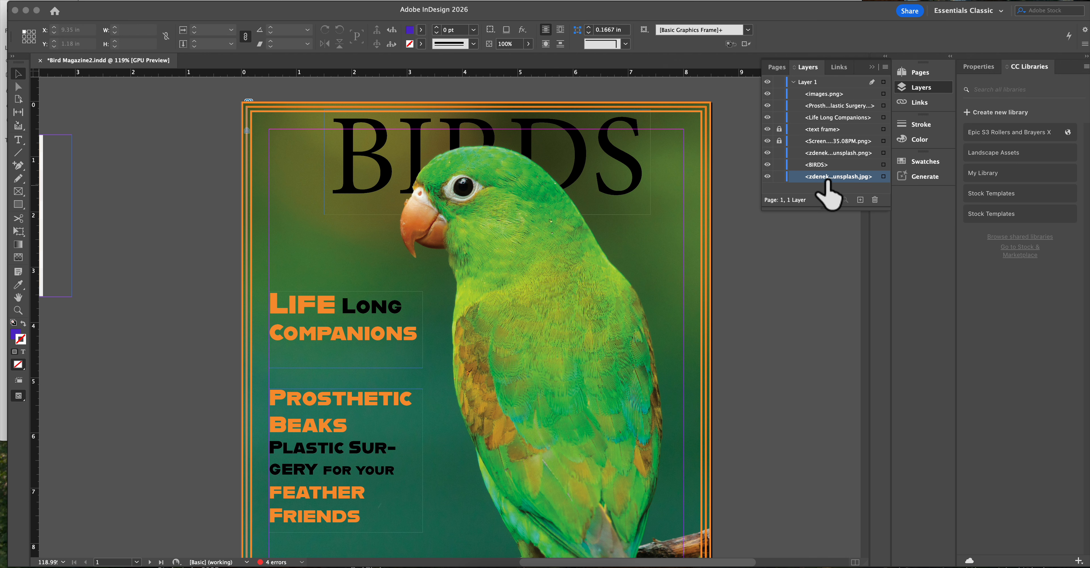
left_click(824, 166)
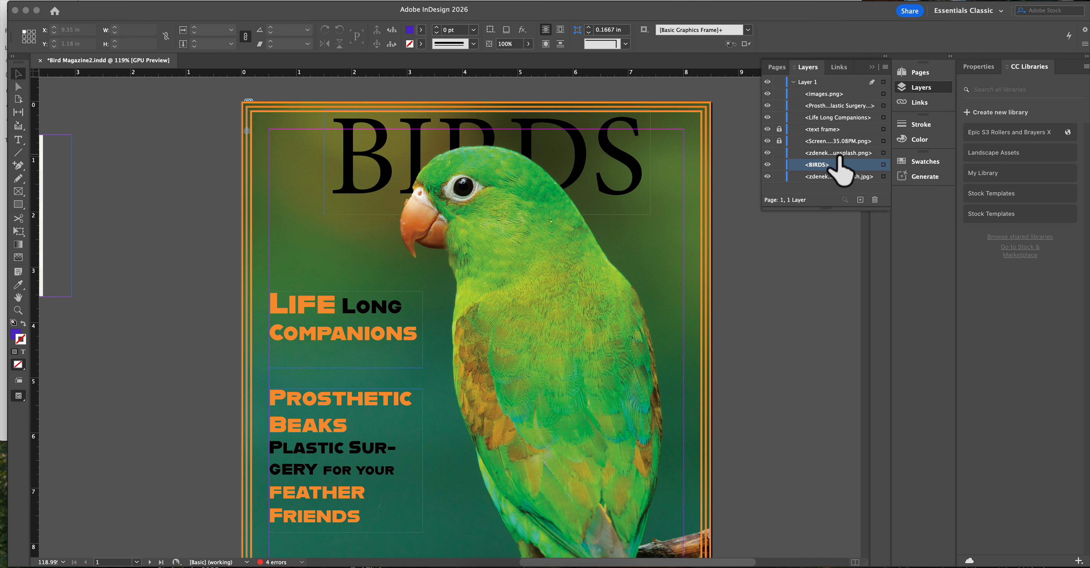
- Go to the blank spread on pages 2–3 and fit both pages in view
scroll(591, 324, "down", 20)
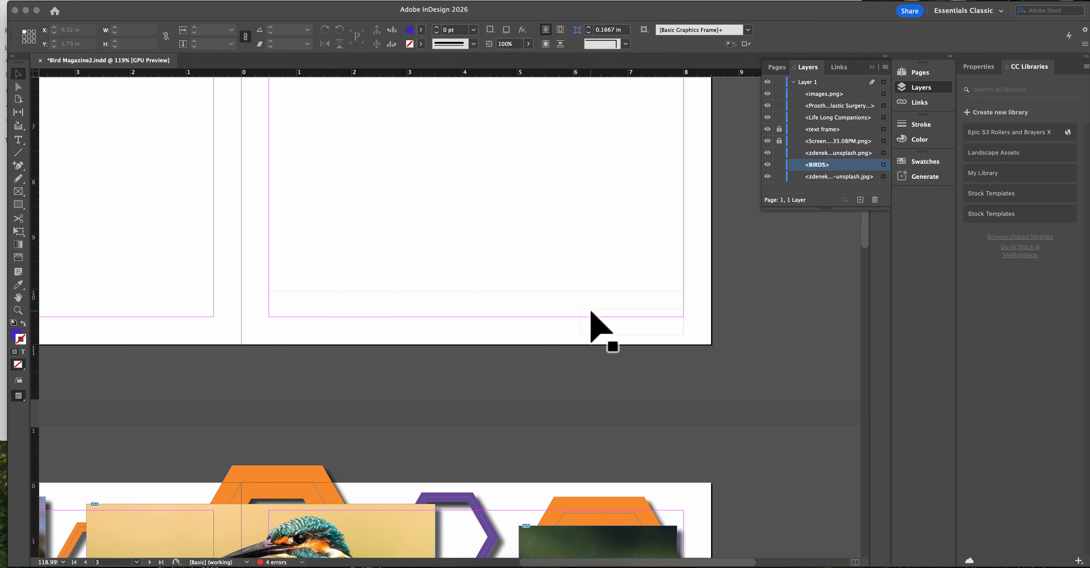
scroll(591, 324, "up", 20)
scroll(591, 324, "left", 3)
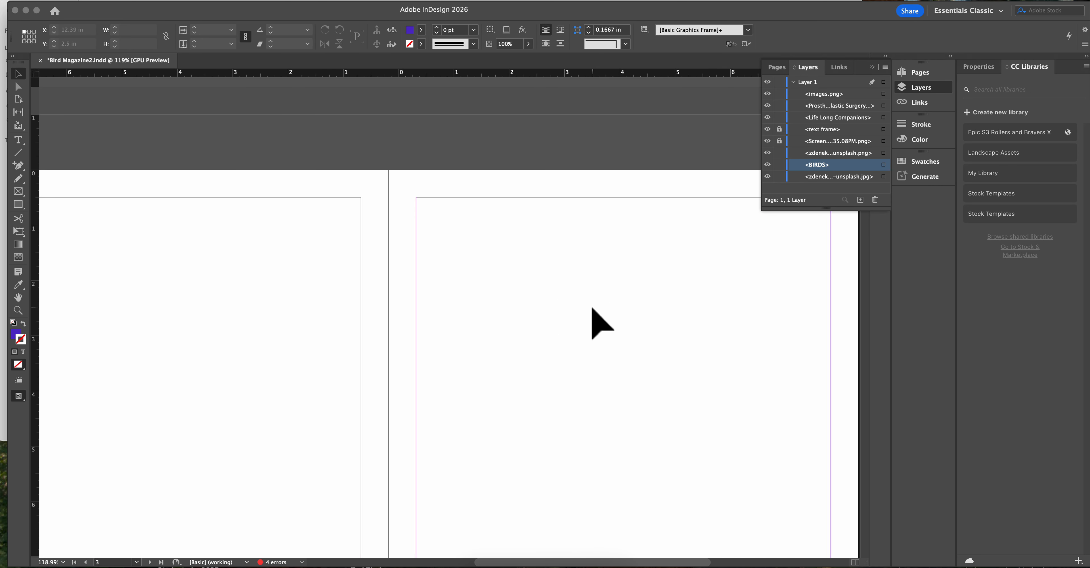
scroll(553, 323, "down", 5)
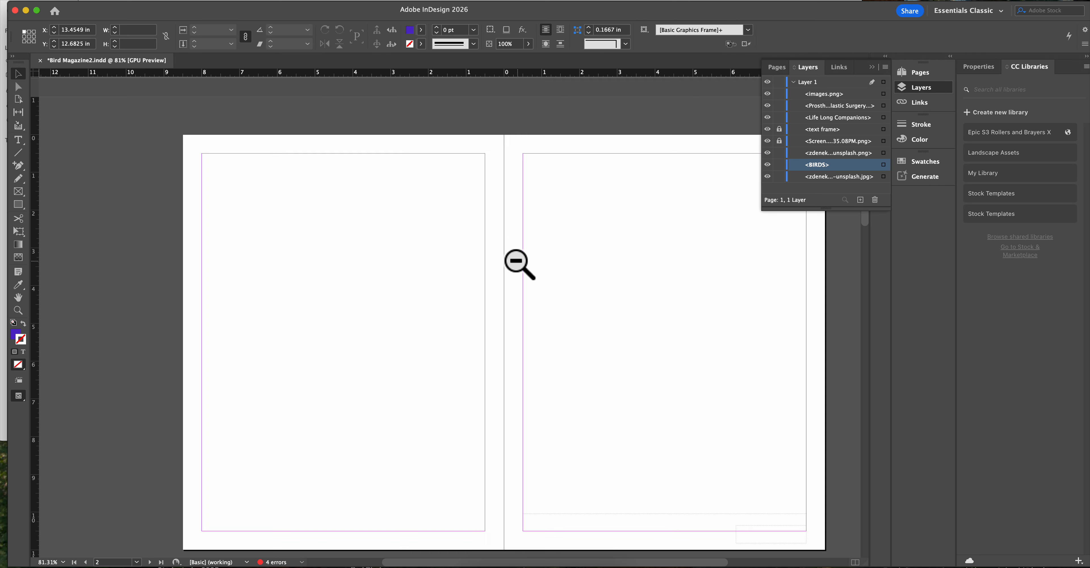
left_click_drag(520, 264, 521, 262)
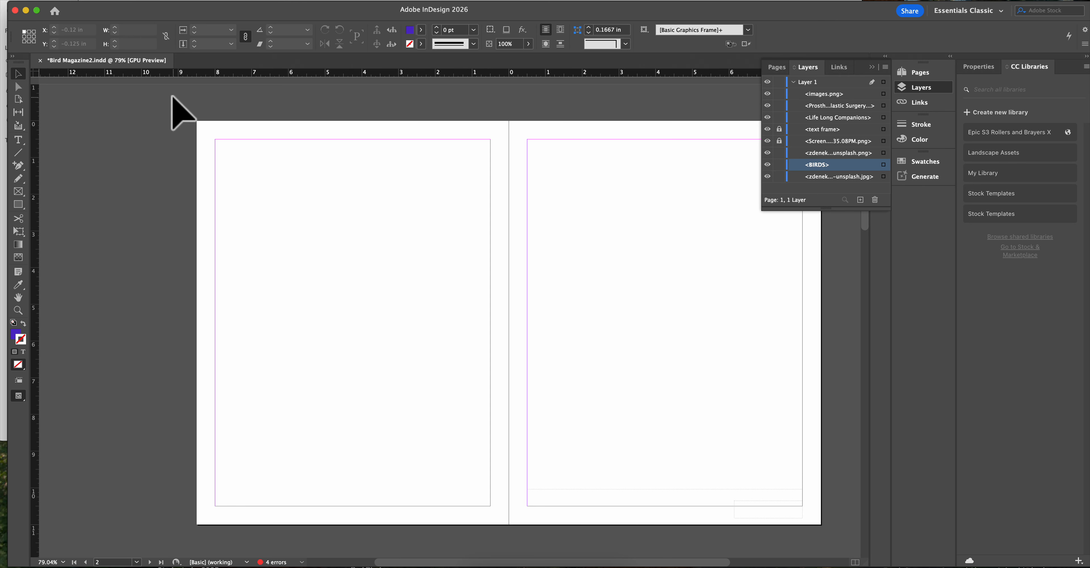
- Switch to Finder and open the parrot photo ending in "unsplash 2.jpg" from the Cover folder in Photoshop
left_click(24, 10)
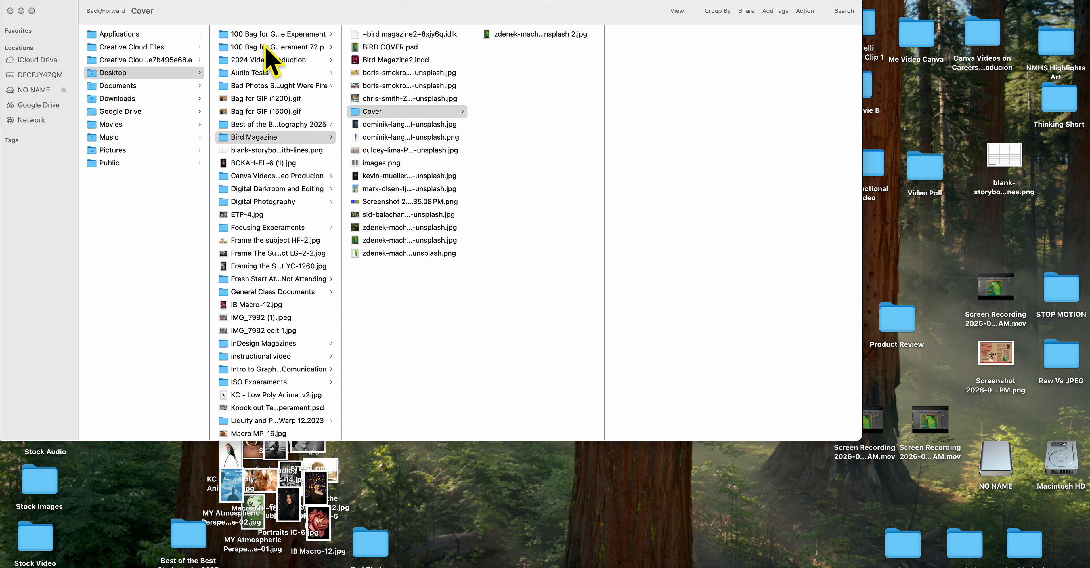
left_click(550, 34)
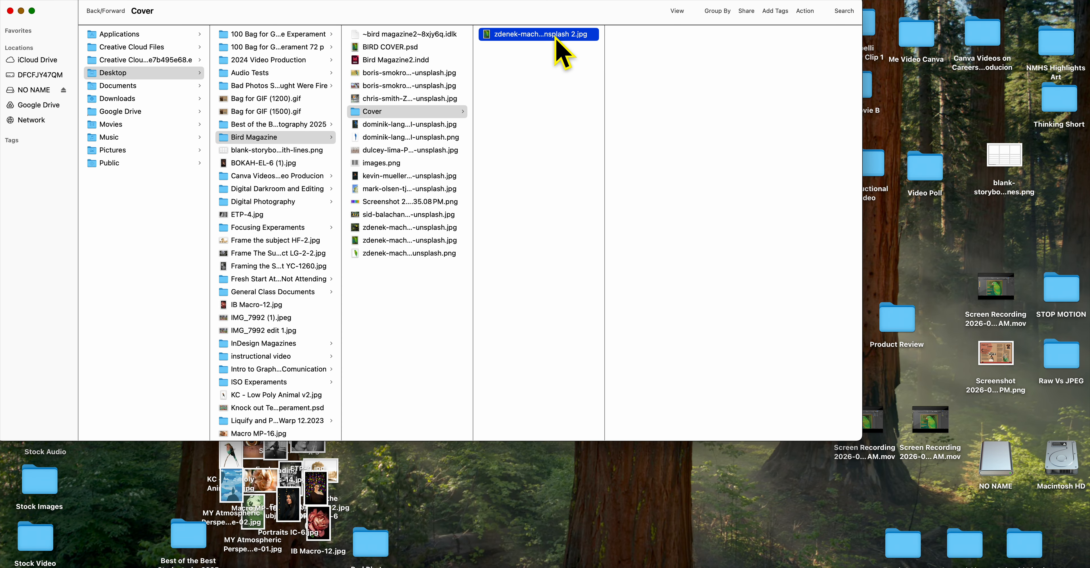
left_click_drag(554, 37, 535, 565)
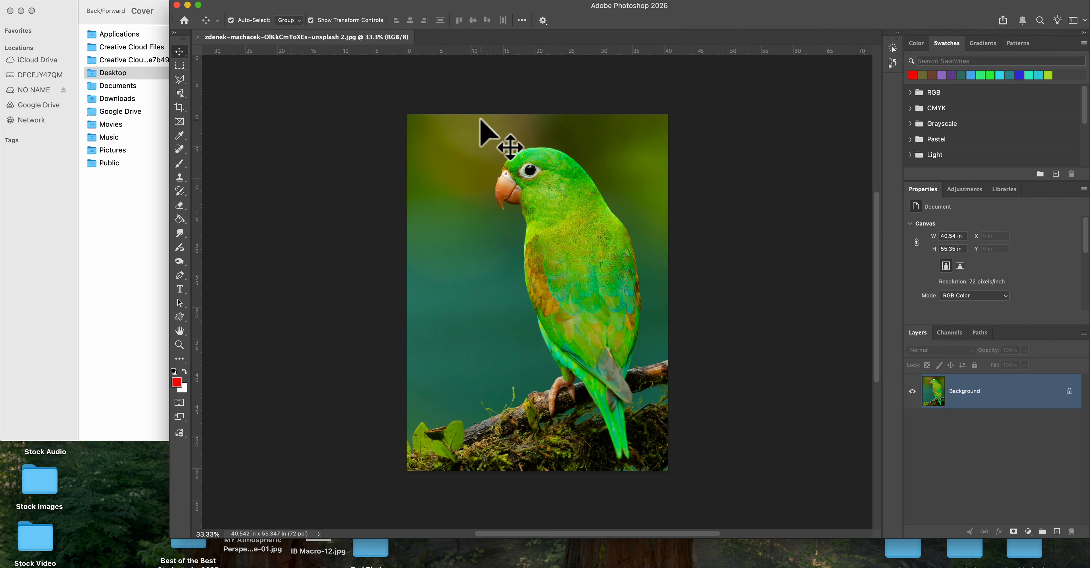
- Select the parrot with Select Subject and add a layer mask from the selection to remove the background
left_click(247, 1)
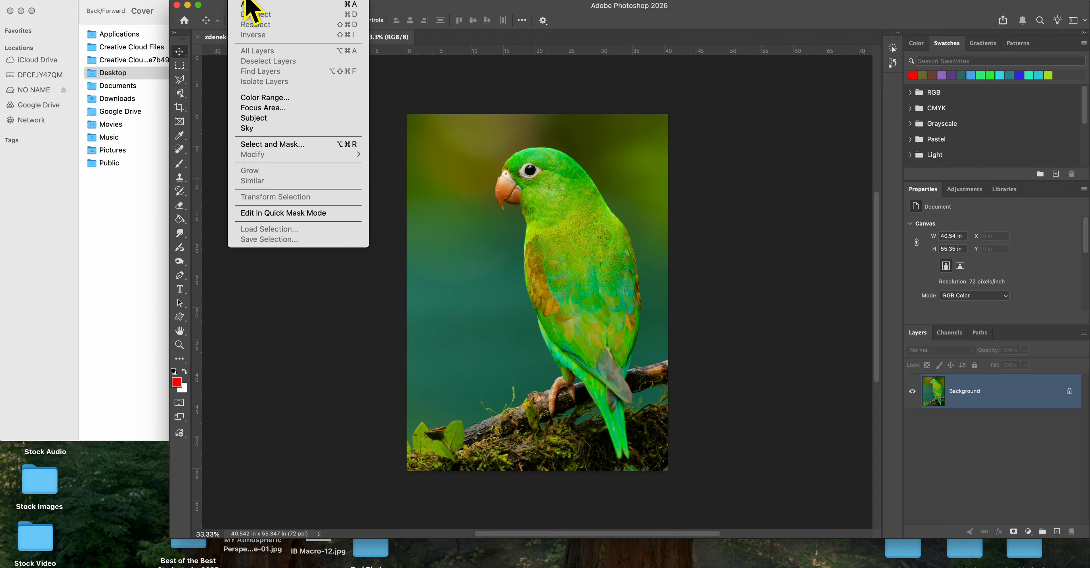
left_click(271, 118)
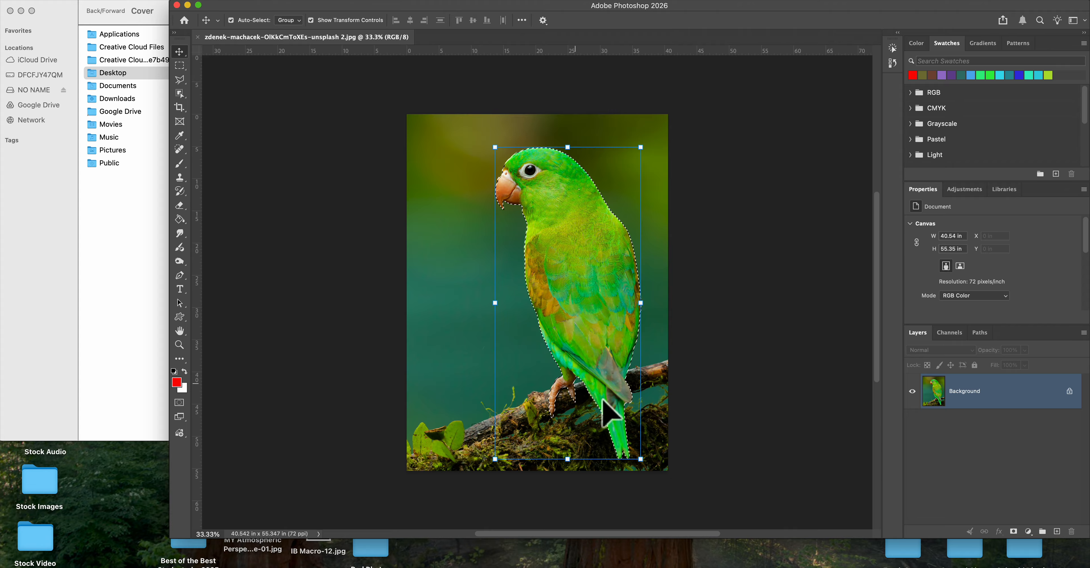
left_click(1014, 532)
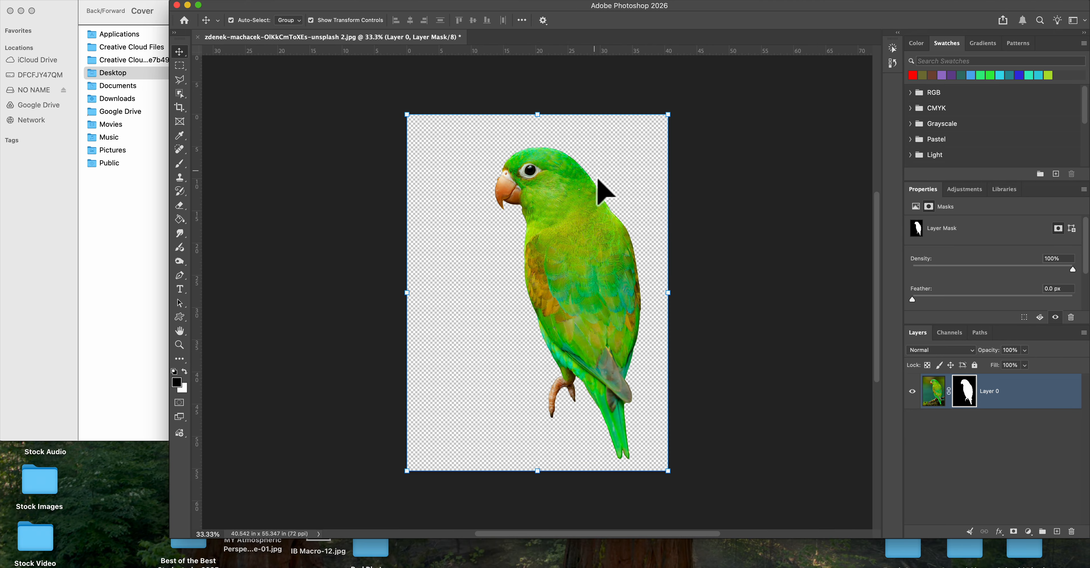
- Save the masked parrot as a PNG in the Cover folder, using the Large file size (Fastest saving) option
left_click(107, 3)
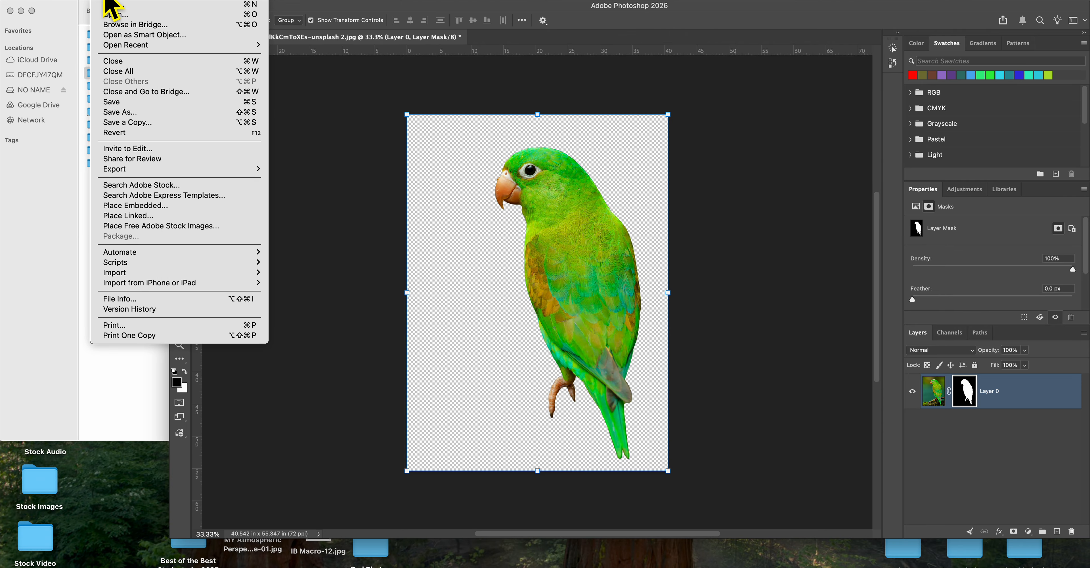
left_click(145, 114)
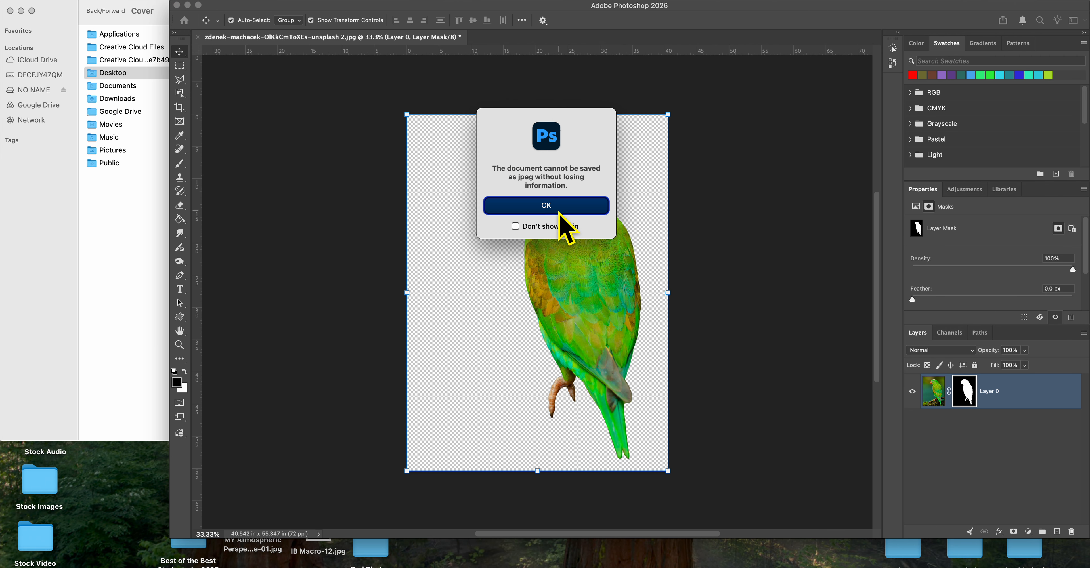
left_click(558, 210)
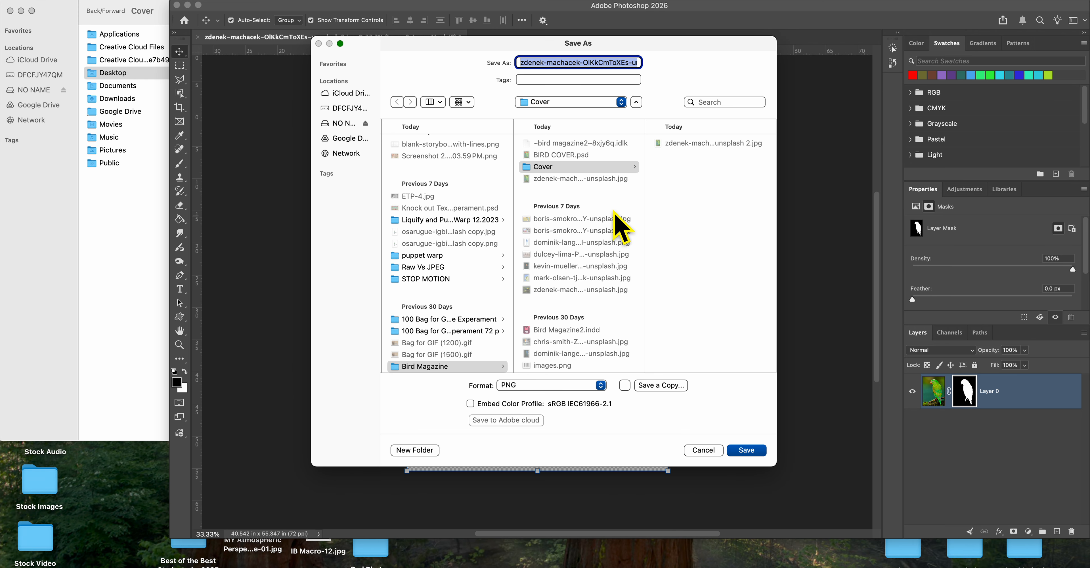
left_click(625, 168)
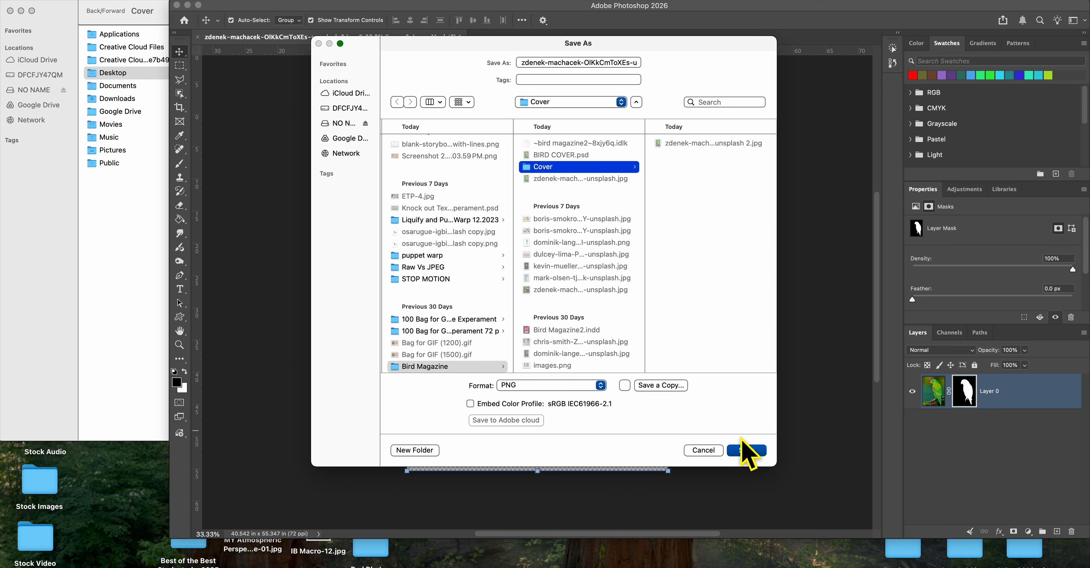
left_click(744, 451)
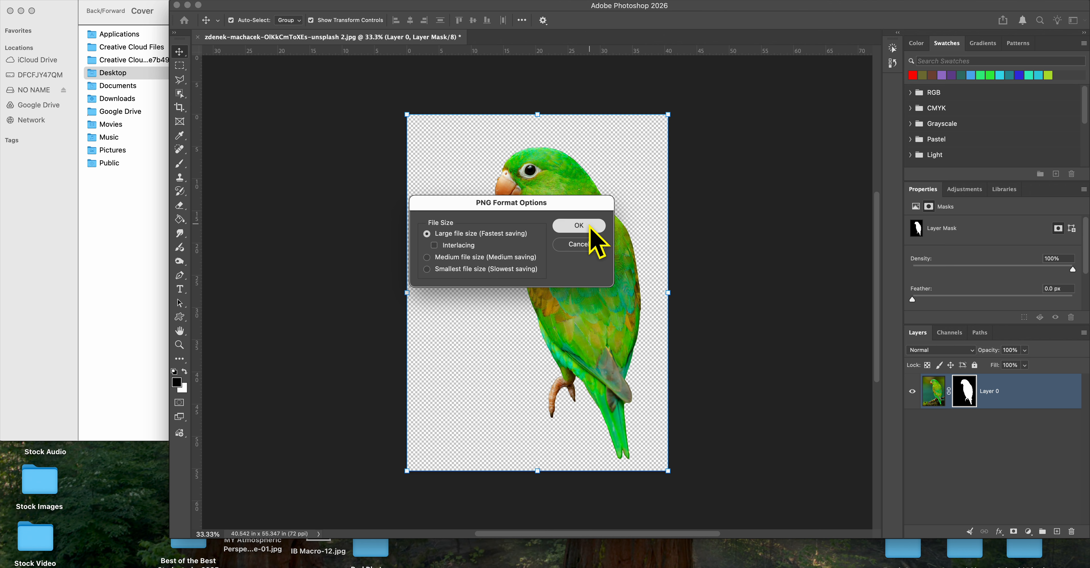
left_click(590, 226)
- Switch to InDesign and place the "unsplash 2.jpg" parrot photo from the Cover folder on blank page 3, about 8.51 × 11.62 in
key("super+h")
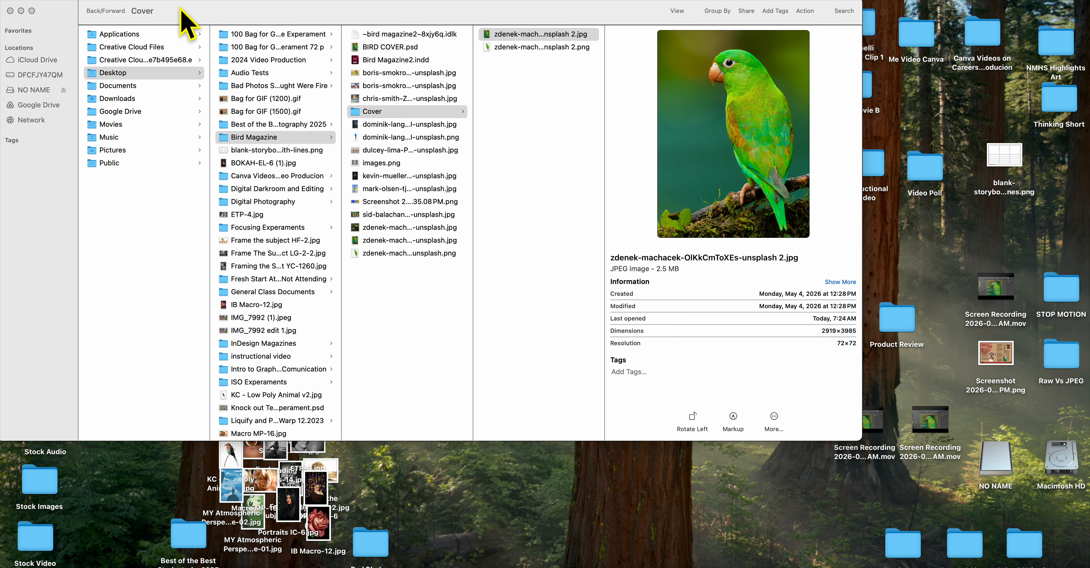
mouse_move(532, 563)
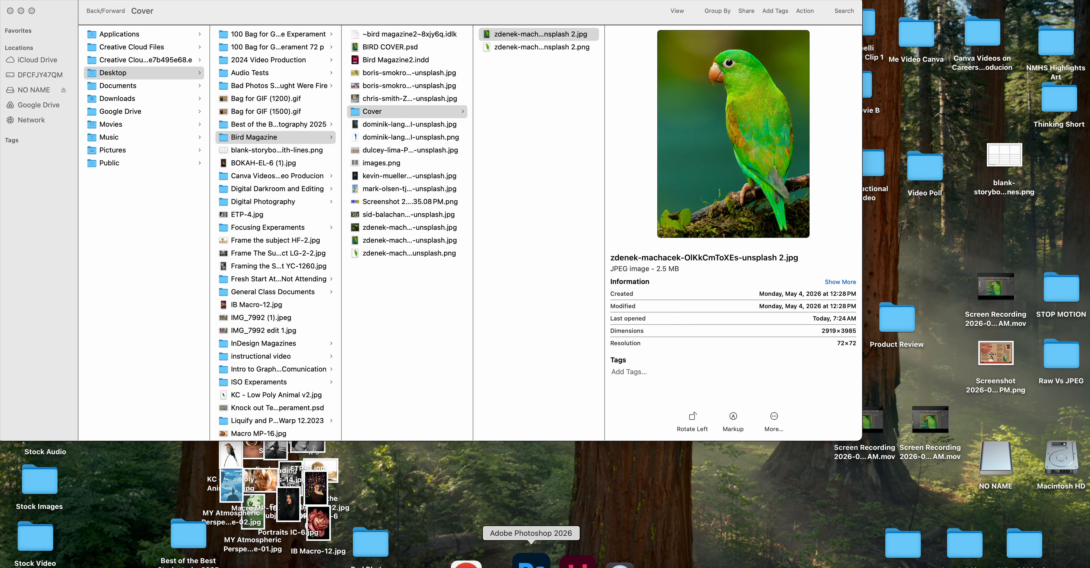
left_click(557, 561)
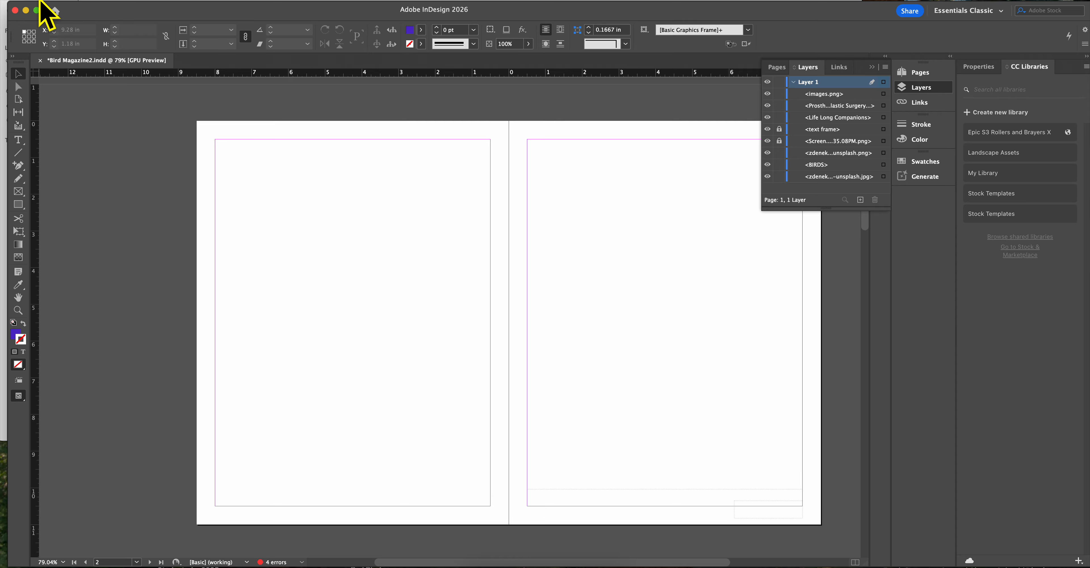
left_click(80, 3)
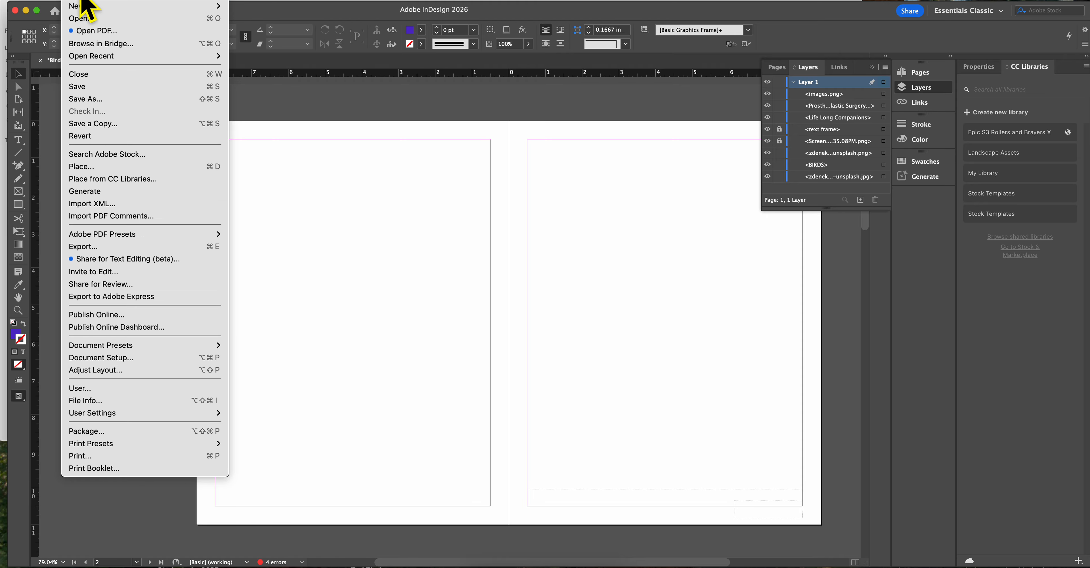
left_click(85, 168)
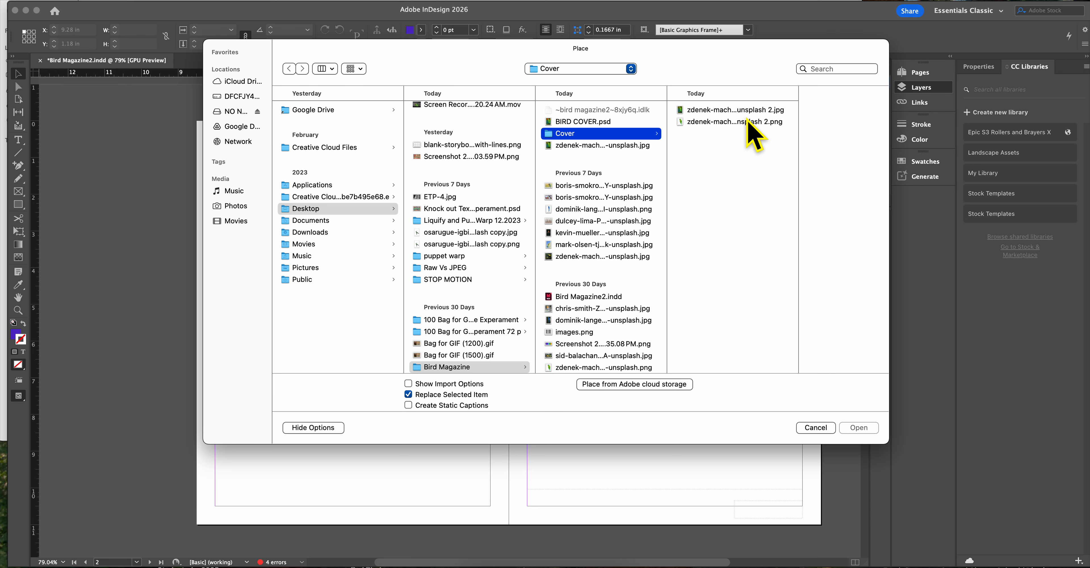
left_click(747, 110)
left_click(859, 427)
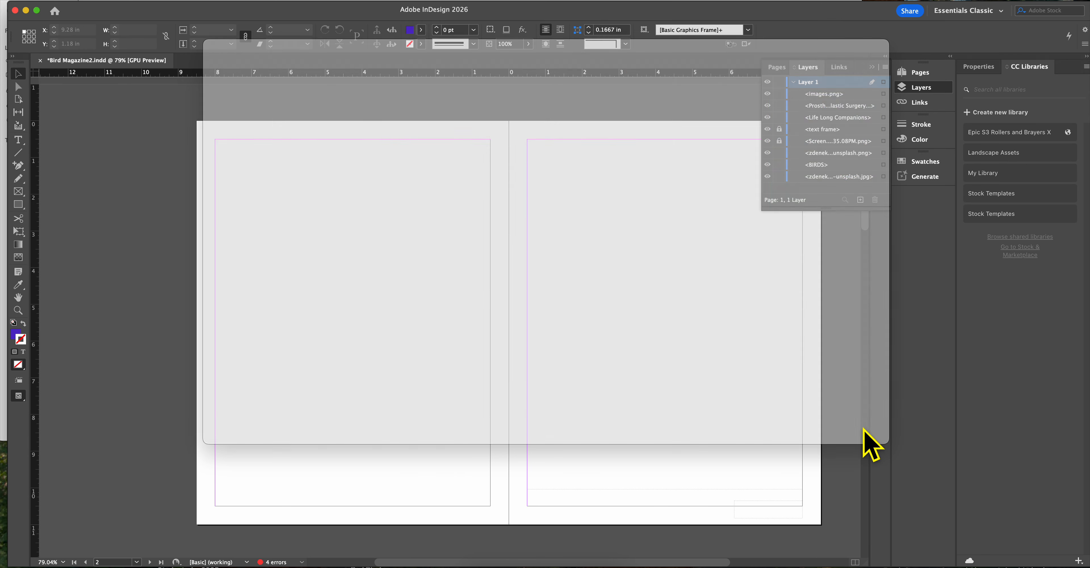
left_click_drag(512, 124, 830, 544)
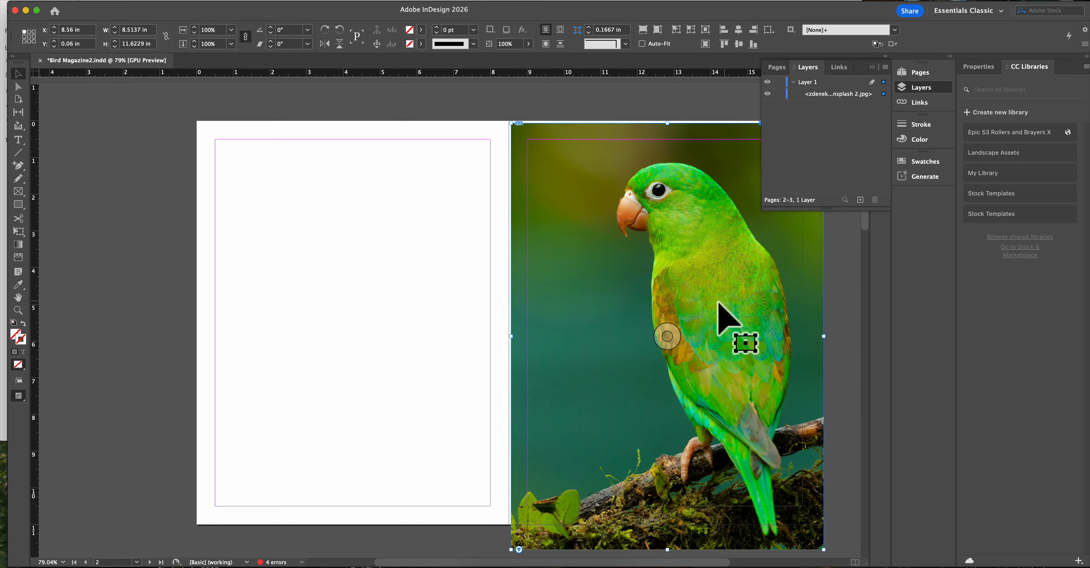
- Align the parrot photo with the page's spine edge at X 8.5 in, and crop its frame vertically to the page, 11 in high
left_click_drag(707, 306, 703, 287)
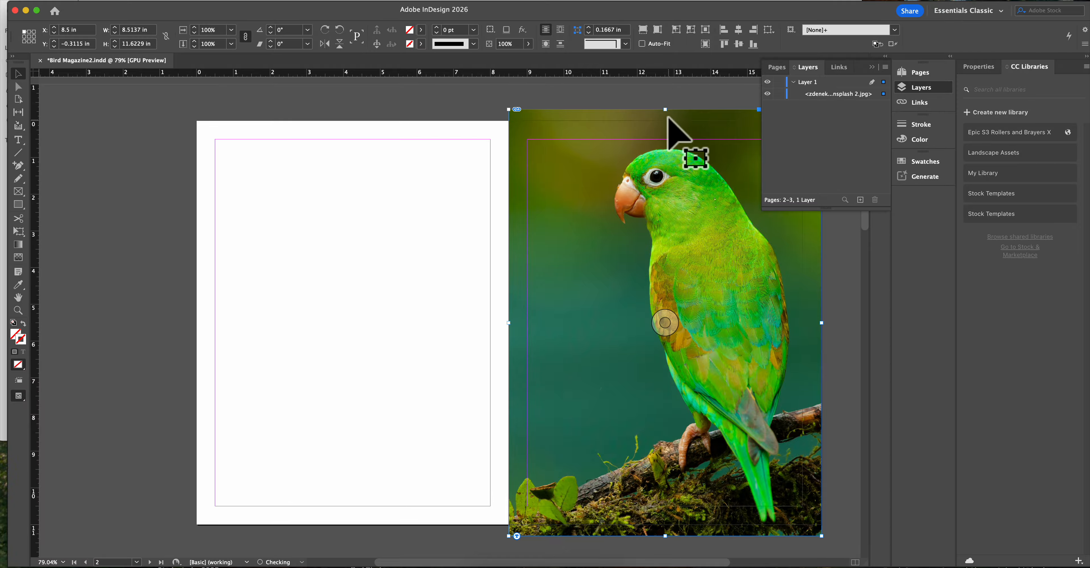
left_click_drag(665, 110, 667, 122)
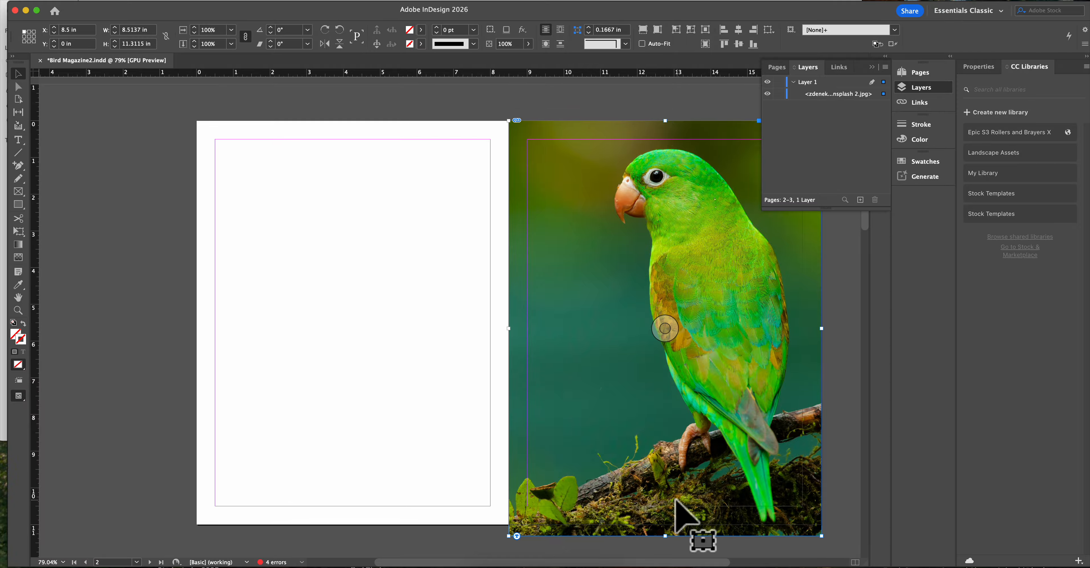
left_click_drag(666, 536, 665, 525)
key("space")
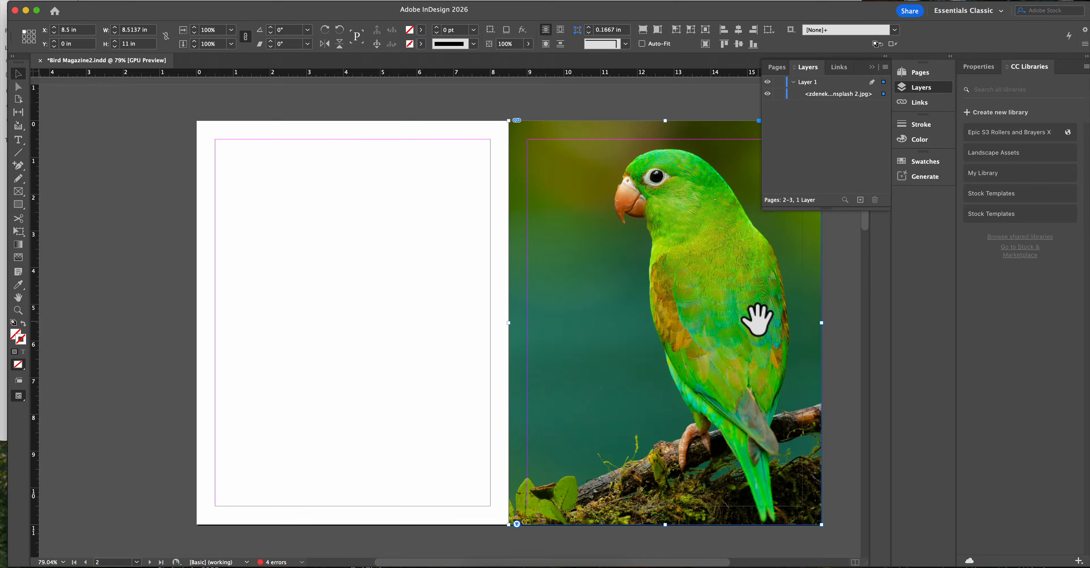
left_click_drag(757, 319, 613, 305)
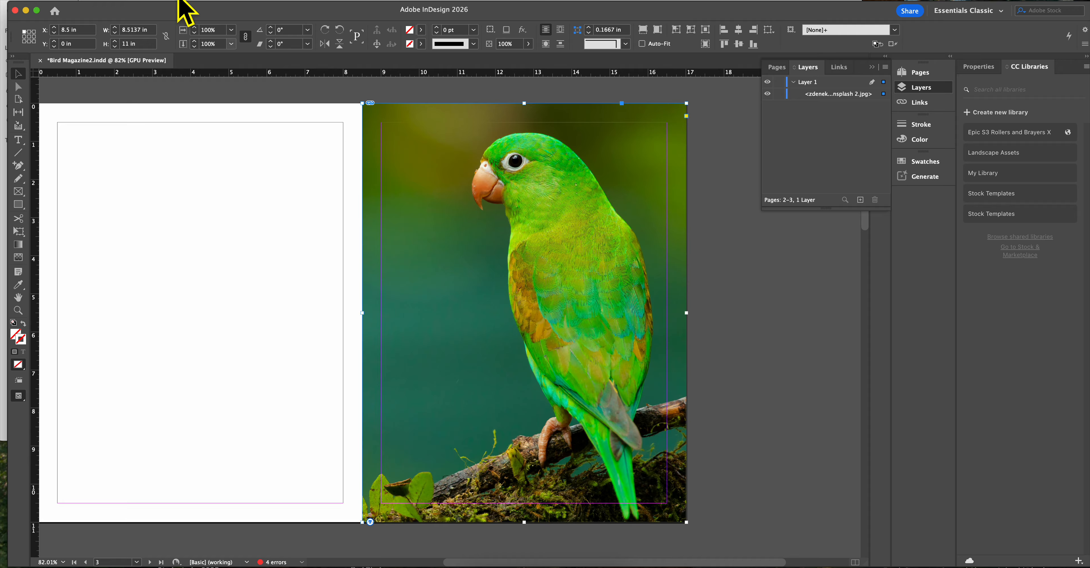
- Paste a copy of the parrot photo in place and replace the upper copy with the "unsplash 2.png" cutout from the Cover folder
left_click(112, 2)
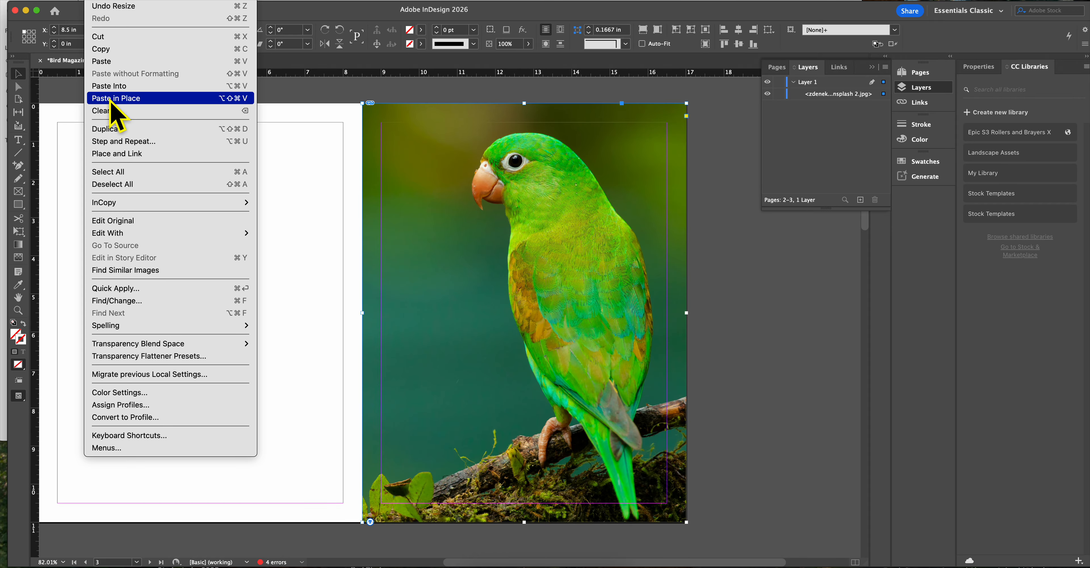
left_click(232, 98)
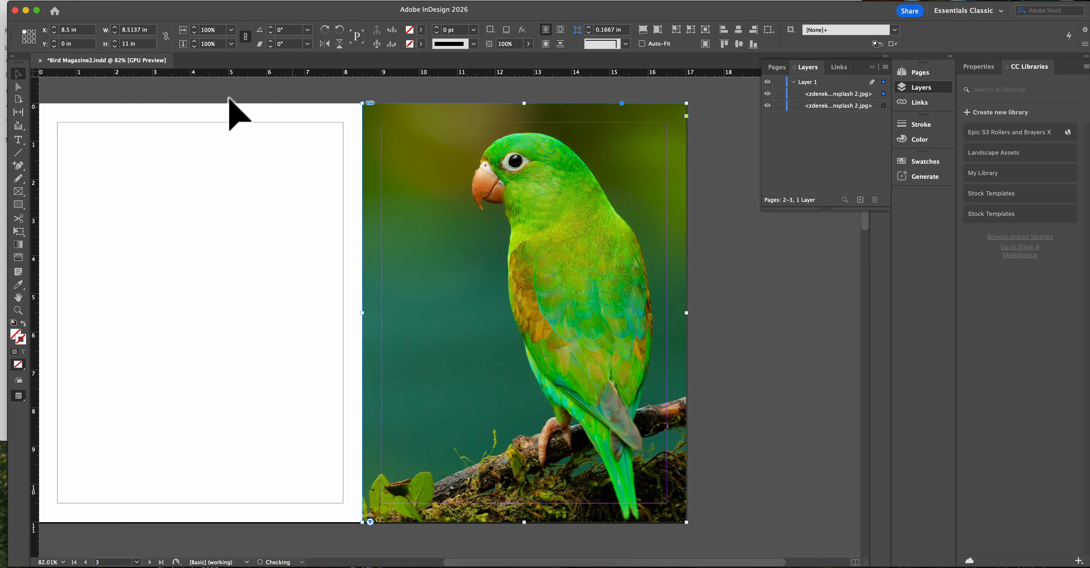
left_click(839, 98)
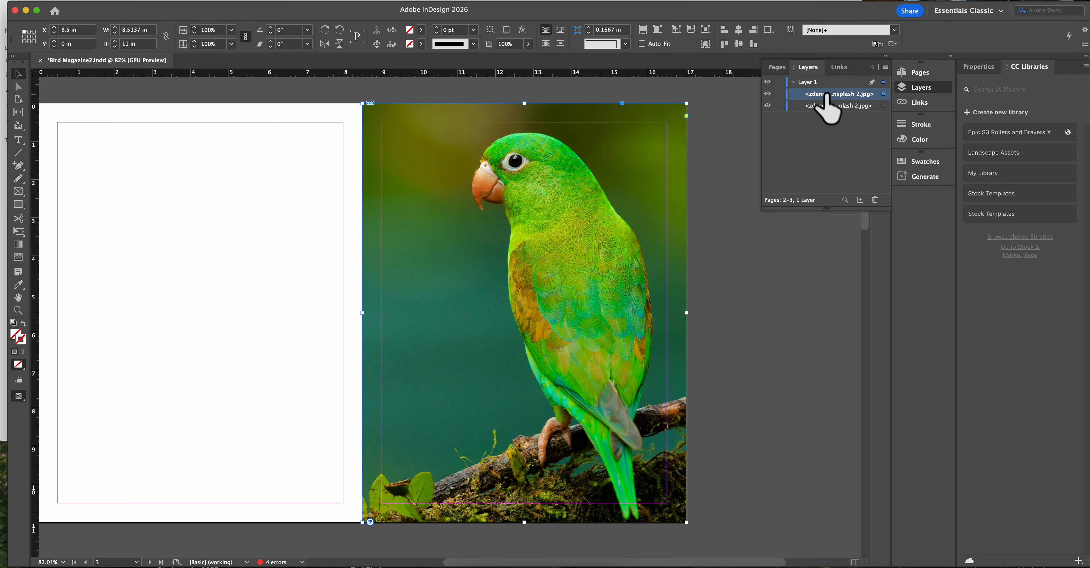
left_click(76, 1)
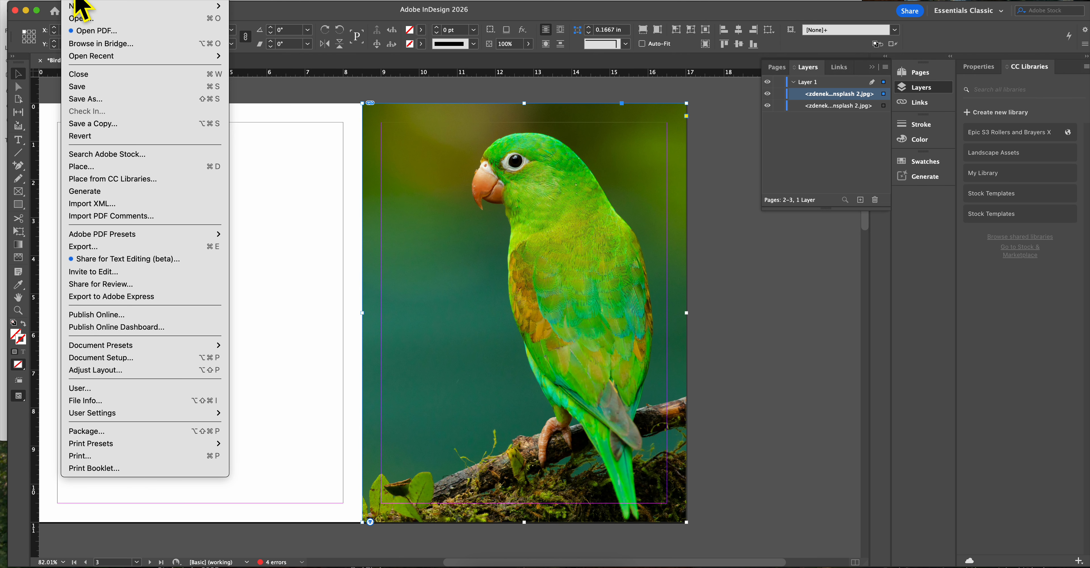
left_click(102, 169)
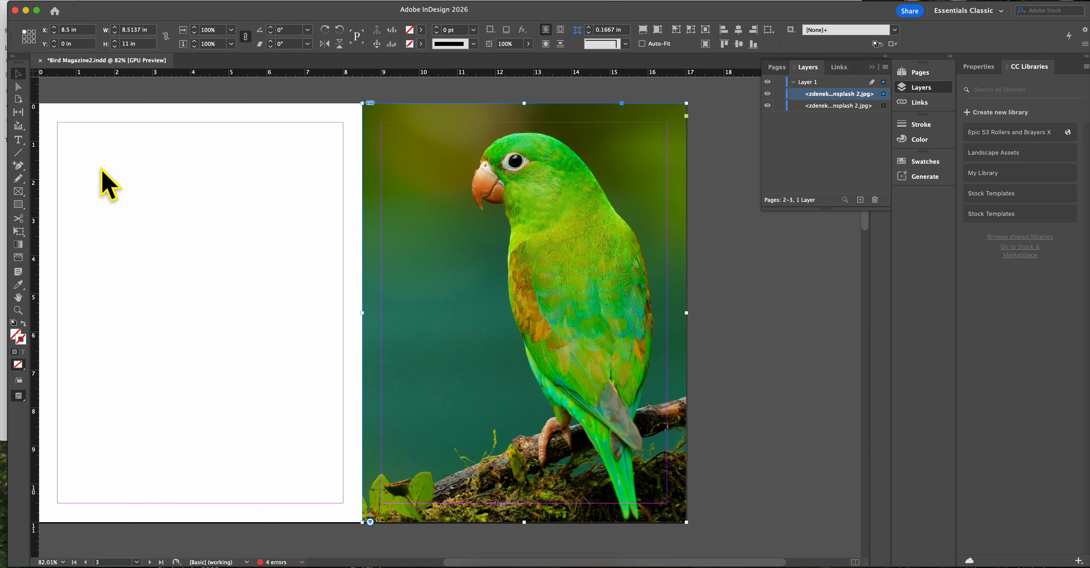
left_click(728, 122)
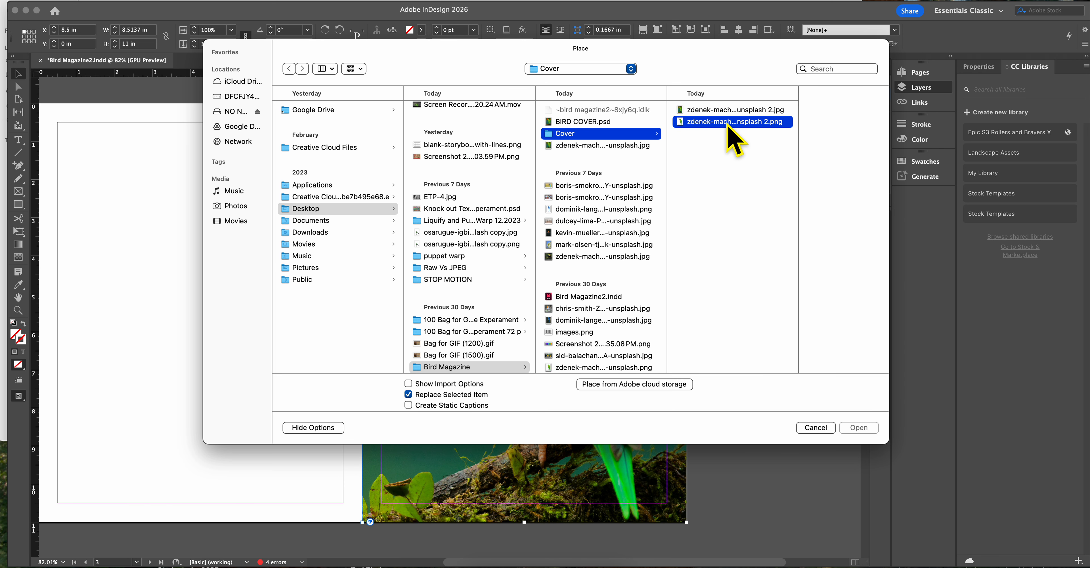
left_click(859, 428)
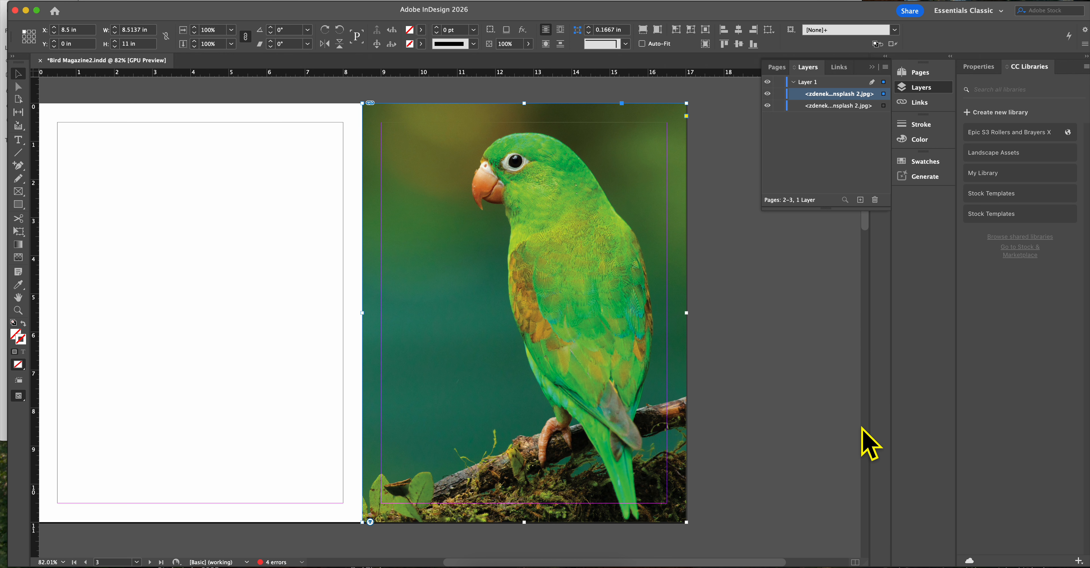
- Toggle the visibility of the background JPG off and on to check the parrot cutout above it
left_click(768, 105)
left_click(767, 105)
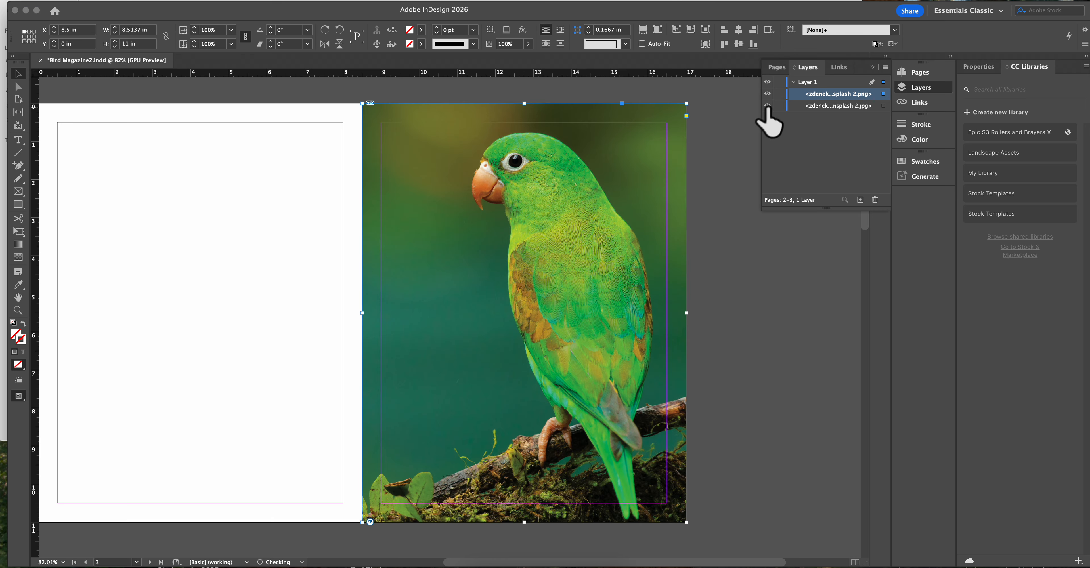
left_click(767, 105)
left_click(768, 106)
- Create a text frame about 6.24 × 3.28 in on blank page 2 with the title "BIRDS" and set its font size to 200 pt
left_click(18, 140)
left_click_drag(109, 161, 346, 286)
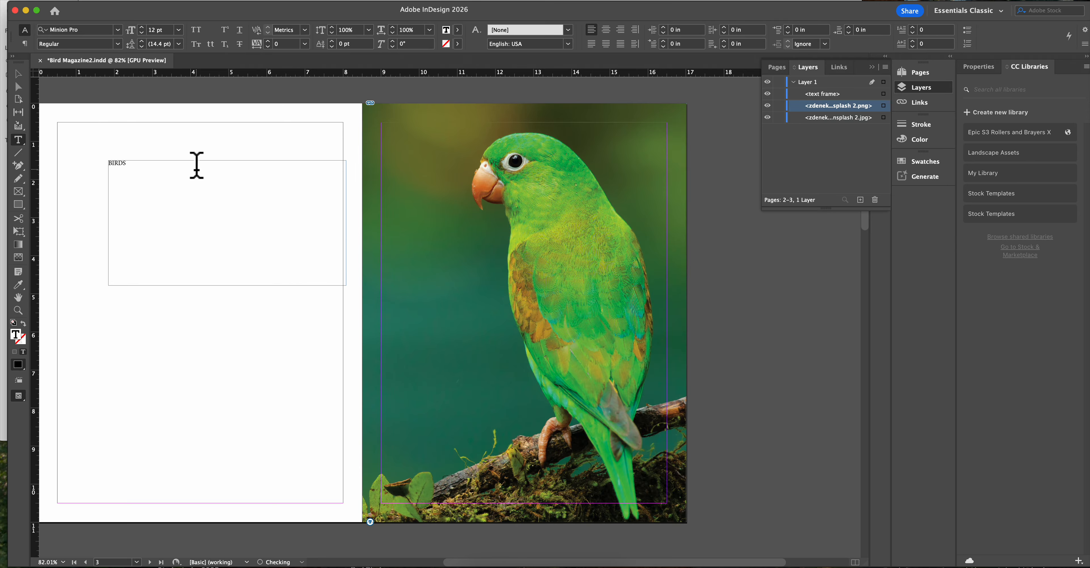
left_click_drag(179, 171, 90, 123)
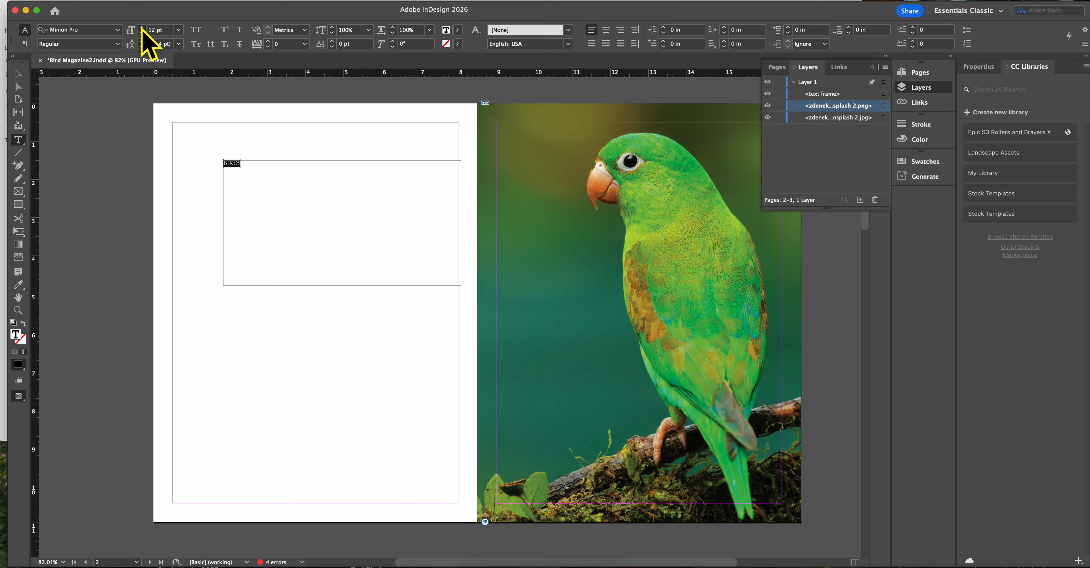
left_click(178, 30)
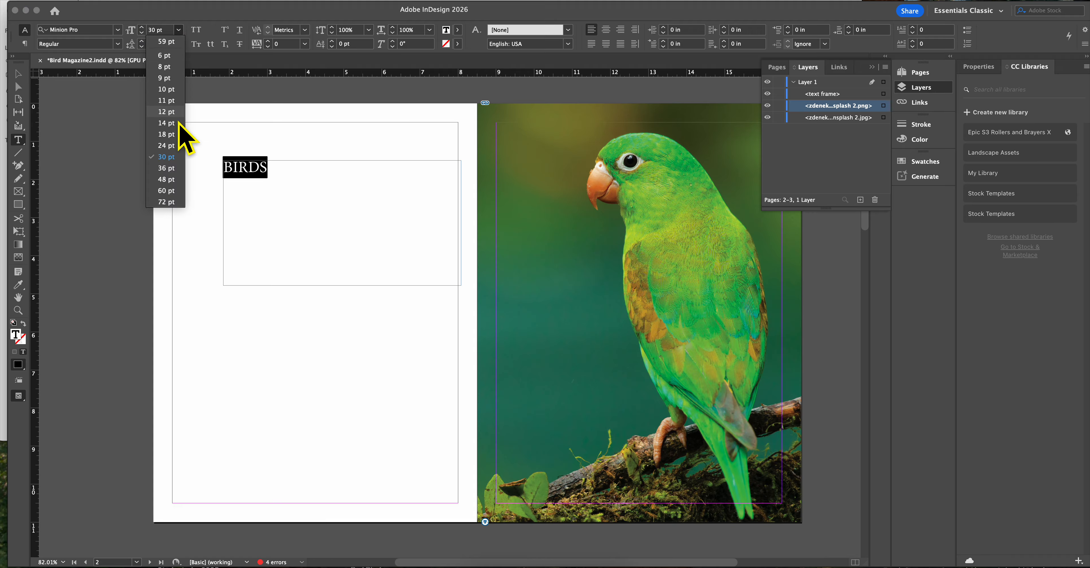
left_click(160, 30)
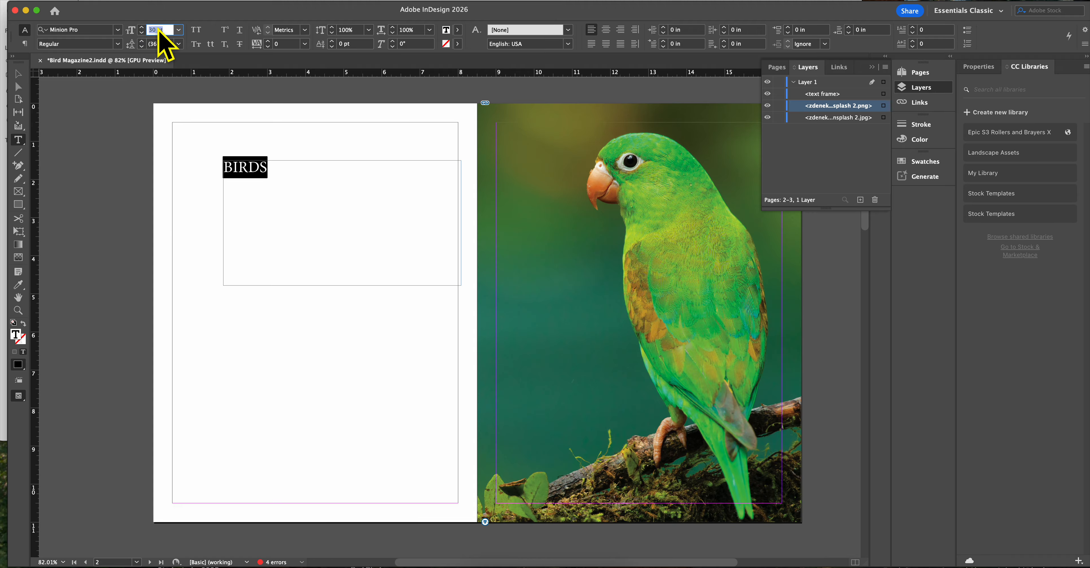
type("200")
key("Return")
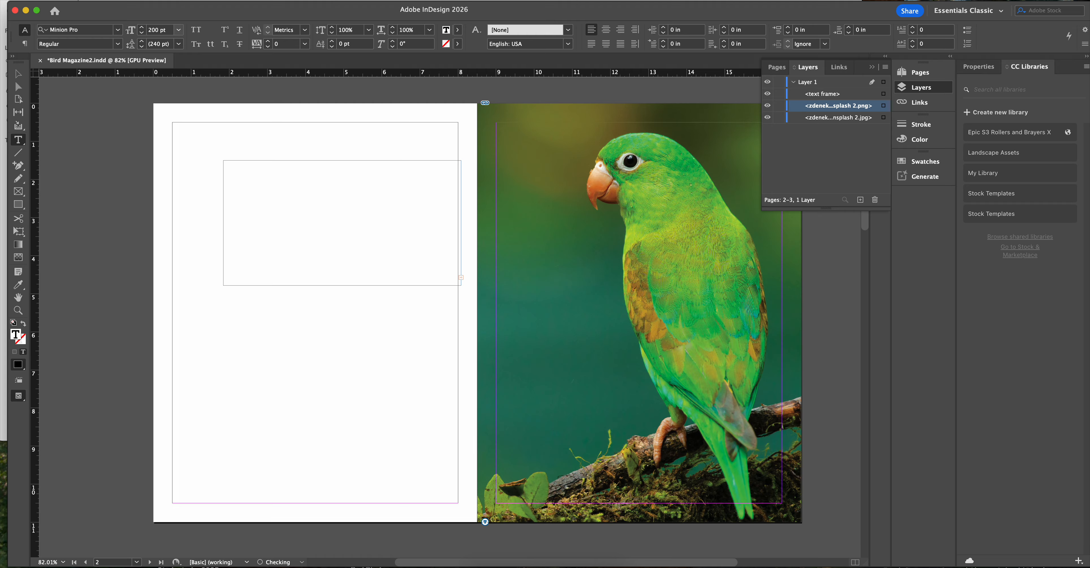
- Widen the BIRDS text frame to about 8.08 in and move it onto the parrot cover at about X 9 in, Y 0.595 in
left_click(19, 74)
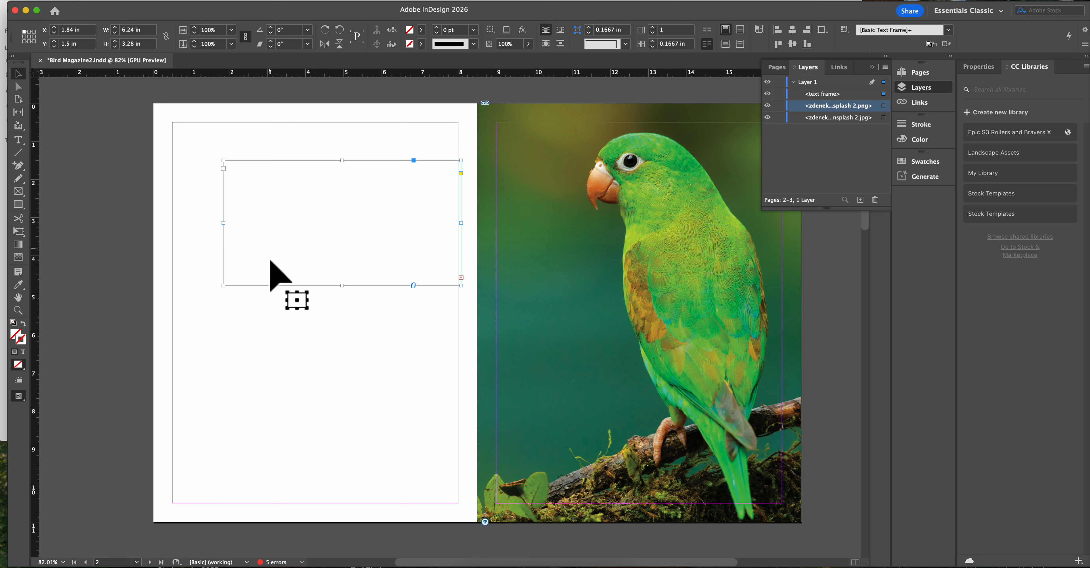
left_click_drag(223, 223, 153, 223)
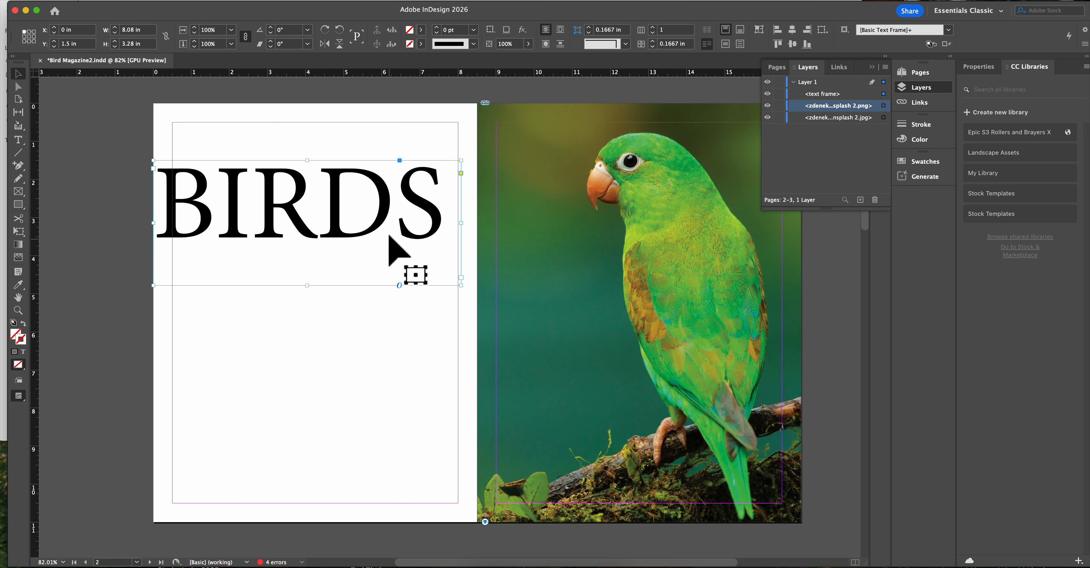
left_click_drag(295, 191, 440, 173)
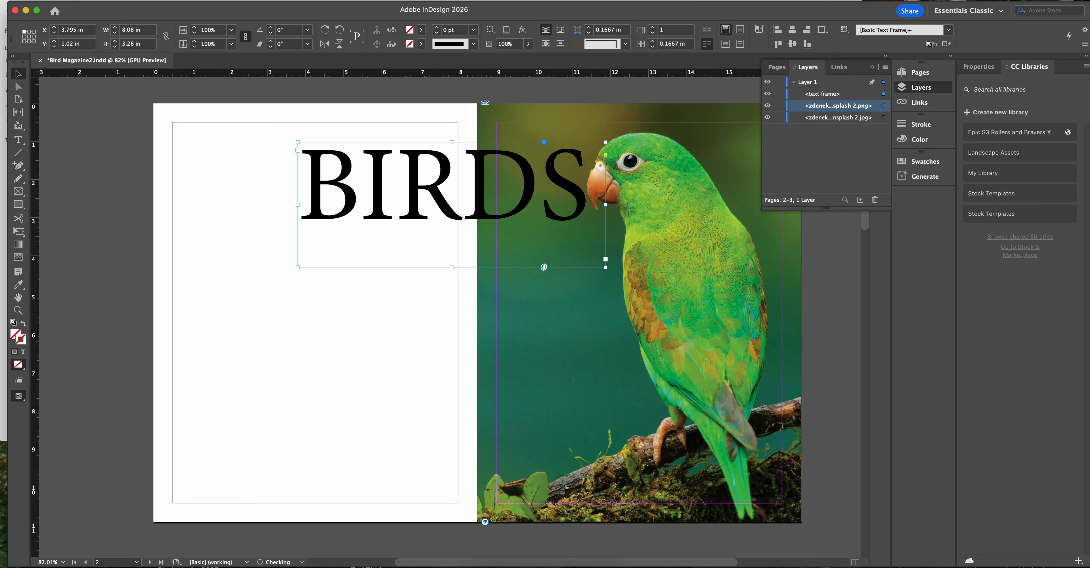
left_click_drag(518, 188, 717, 144)
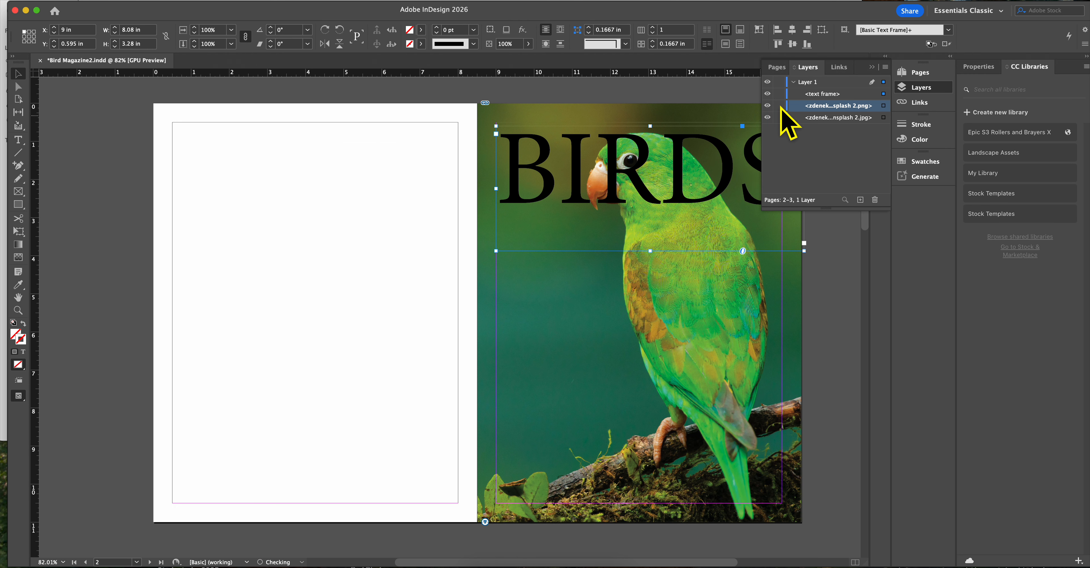
- Restack the BIRDS text frame between the parrot PNG and the background JPG, and shift it up to about X 8.92 in, Y 0.14 in
left_click(831, 95)
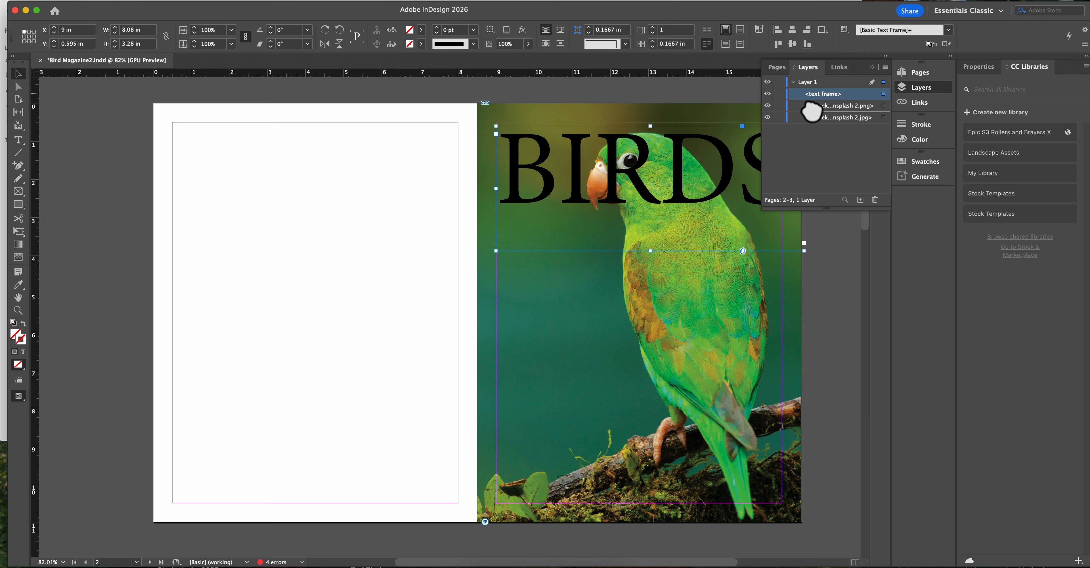
left_click_drag(812, 112, 810, 122)
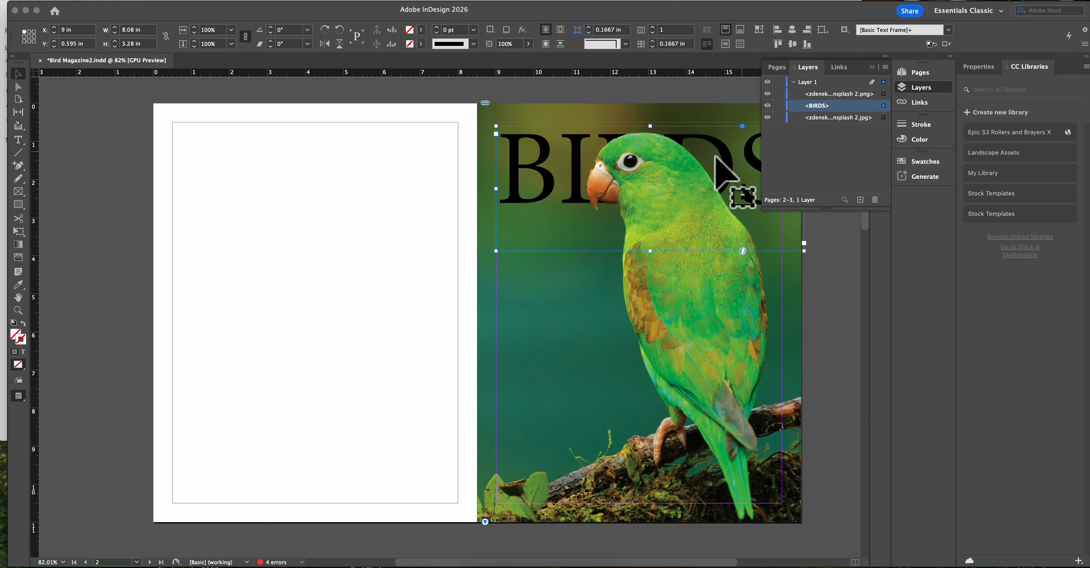
scroll(678, 193, "right", 3)
scroll(623, 174, "right", 3)
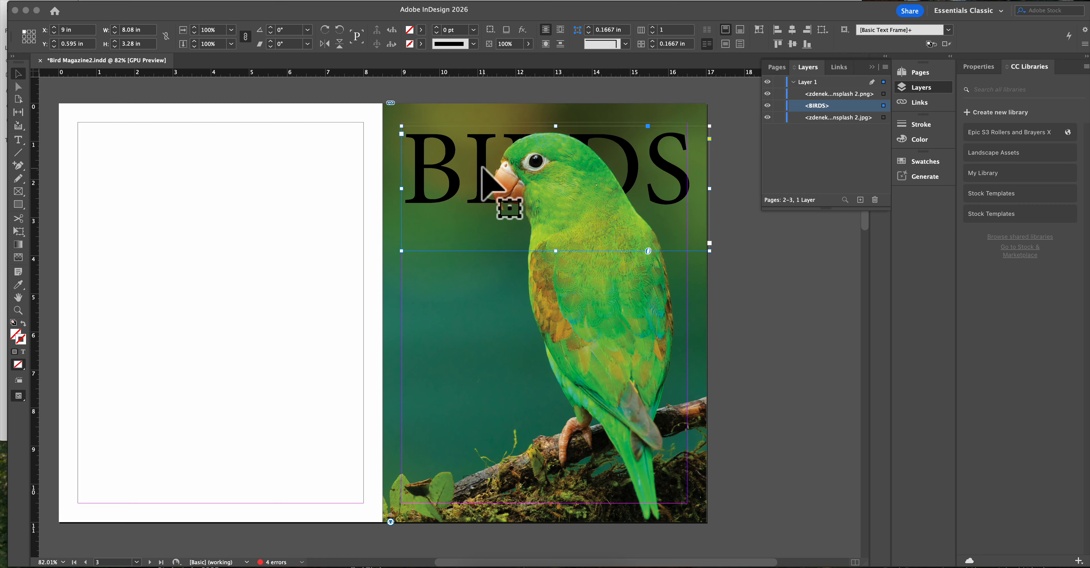
left_click_drag(483, 168, 477, 153)
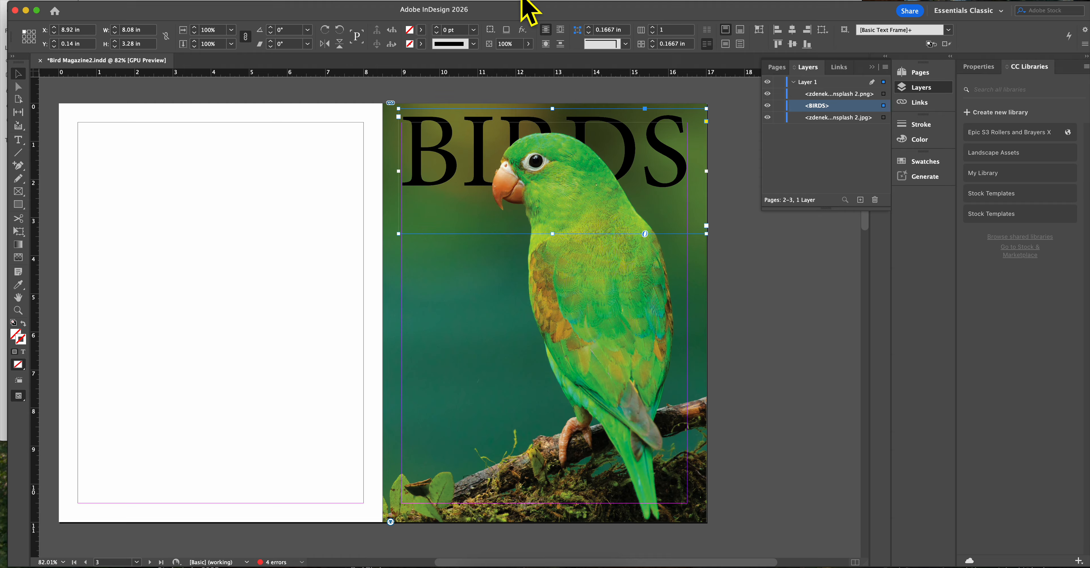